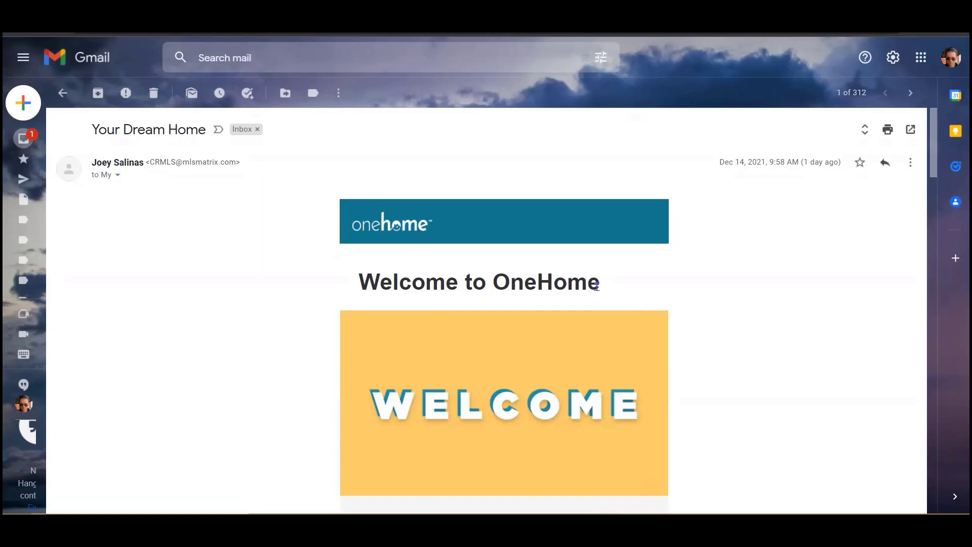
Open the 'Your Dream Home' listings from the OneHome welcome email's VIEW PROPERTIES button.
scroll(597, 286, "down", 6)
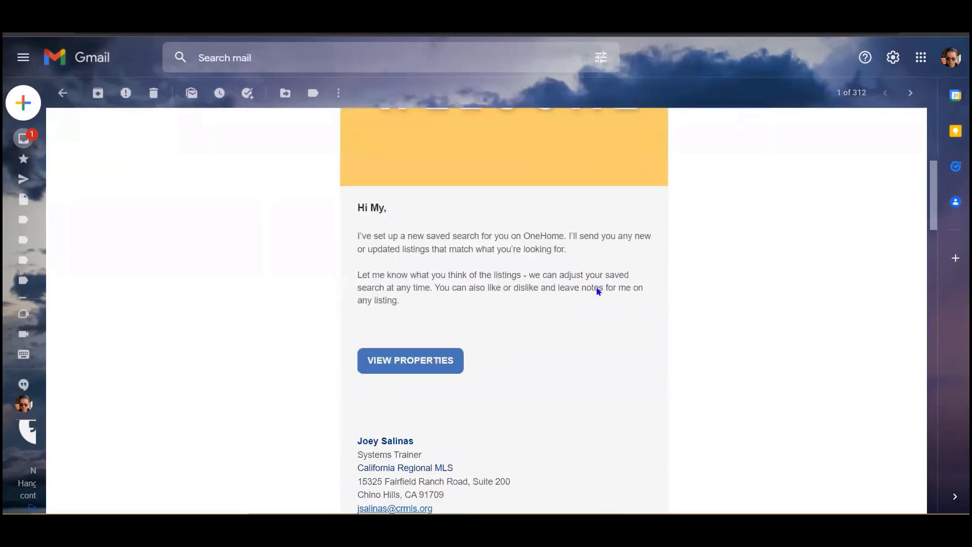
left_click(438, 359)
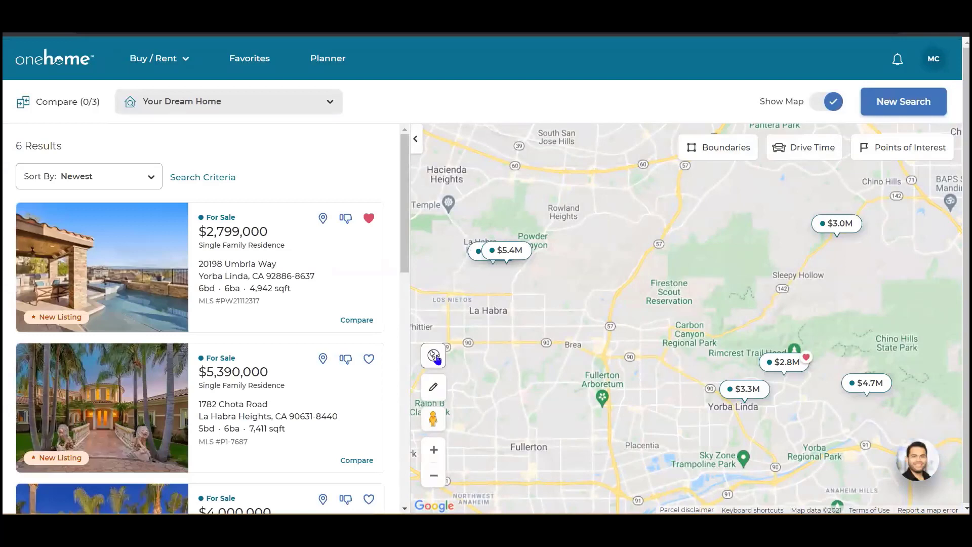
Browse the Your Dream Home search results and the map beside them.
left_click(255, 217)
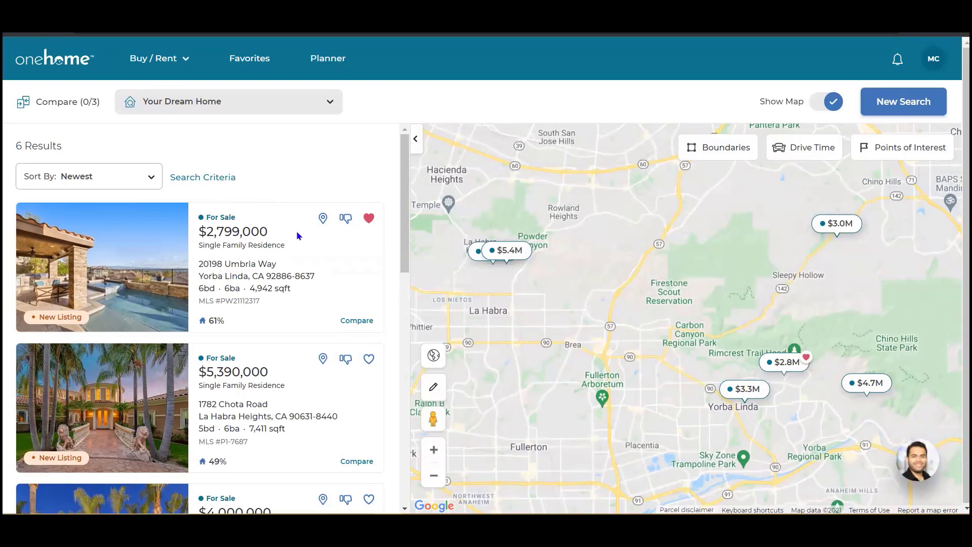
left_click(344, 222)
left_click(367, 221)
left_click(363, 321)
left_click(224, 321)
left_click(141, 263)
Preview the $5.4M listing on the map, close it, and bring up the agent's contact card.
left_click(506, 251)
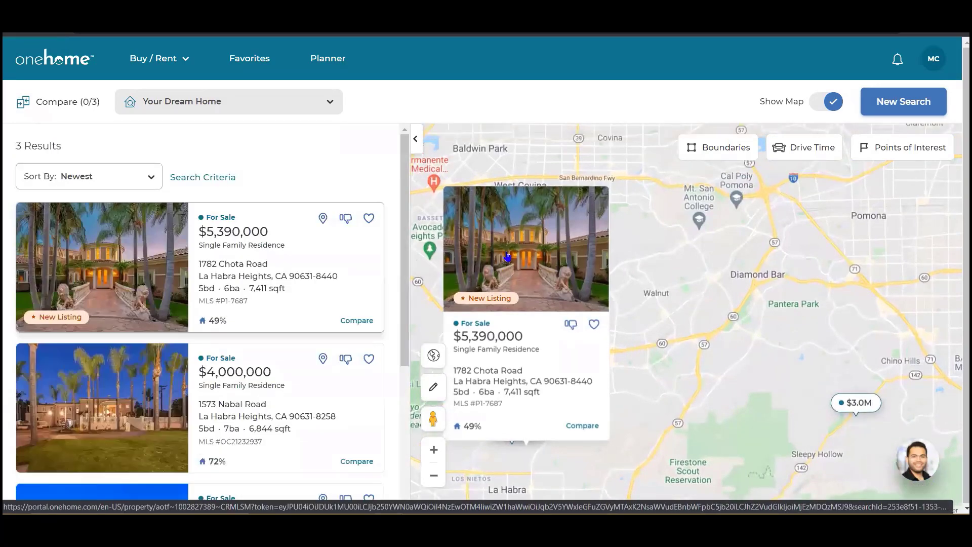
left_click(628, 369)
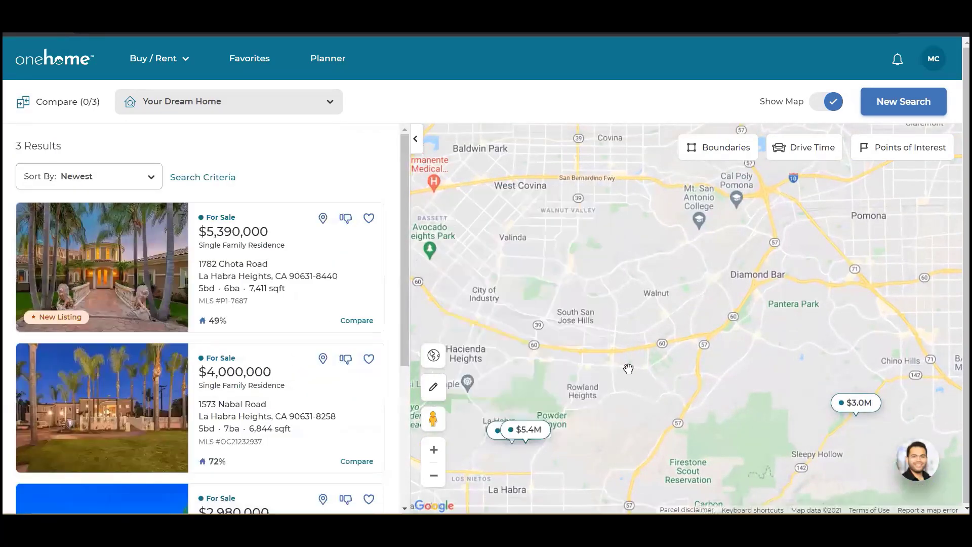
left_click(924, 473)
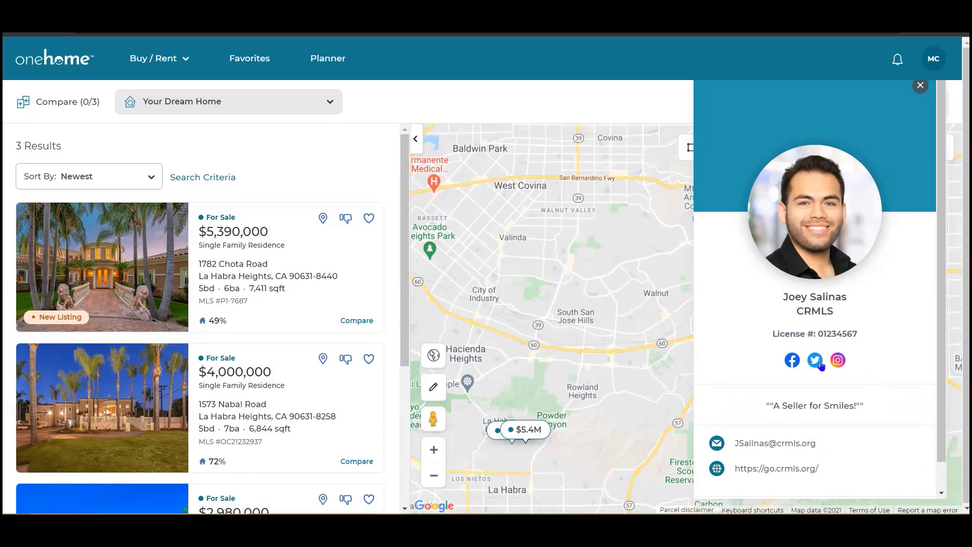
Open the agent's full profile and show all of the agent's contact information.
scroll(790, 369, "down", 1)
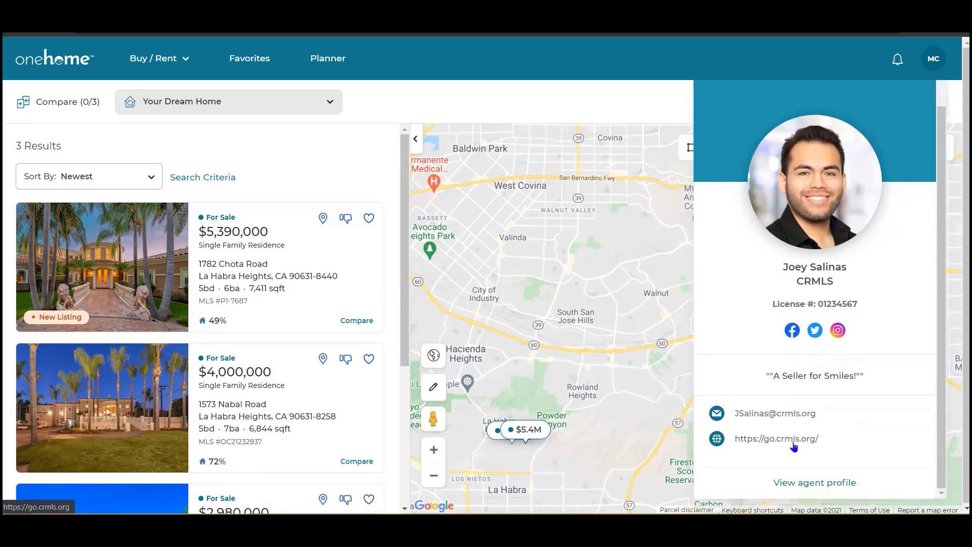
left_click(827, 486)
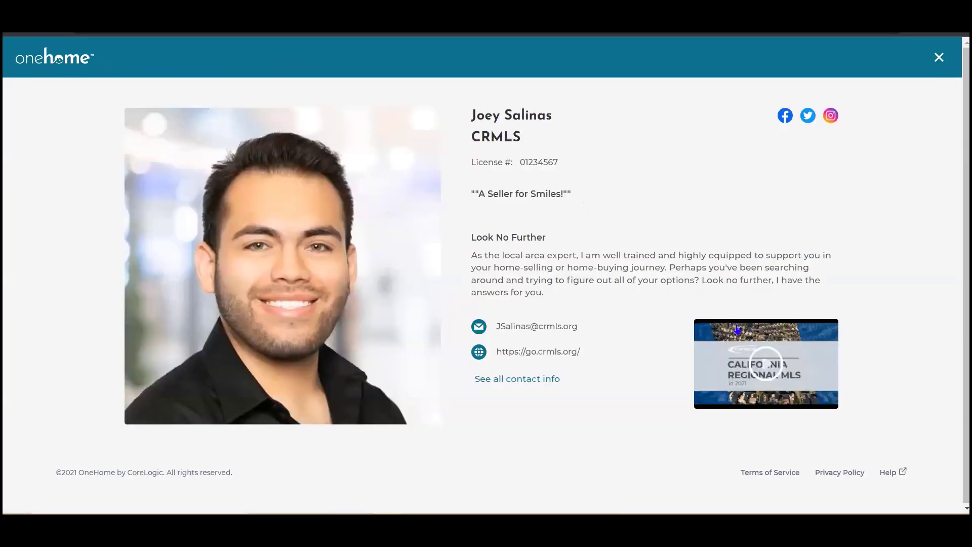
left_click(567, 378)
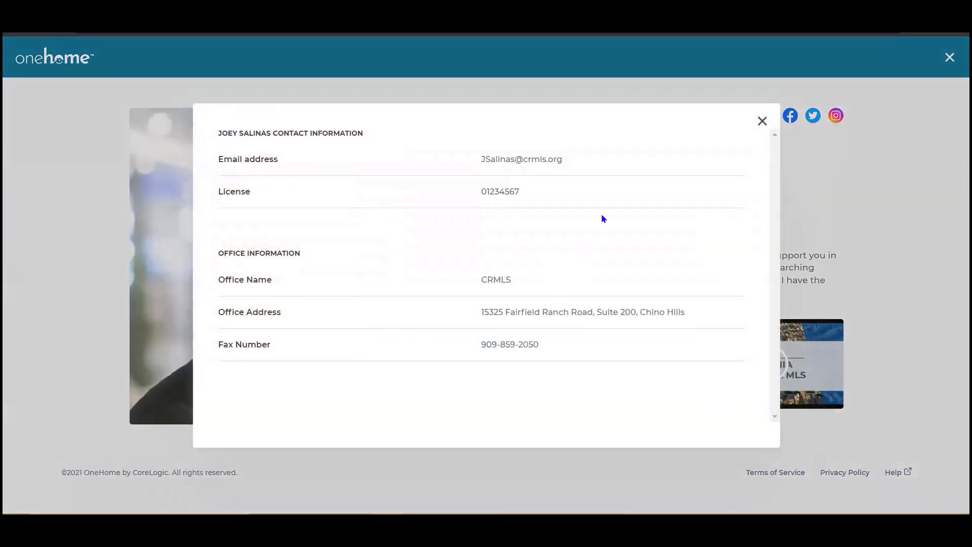
left_click(763, 121)
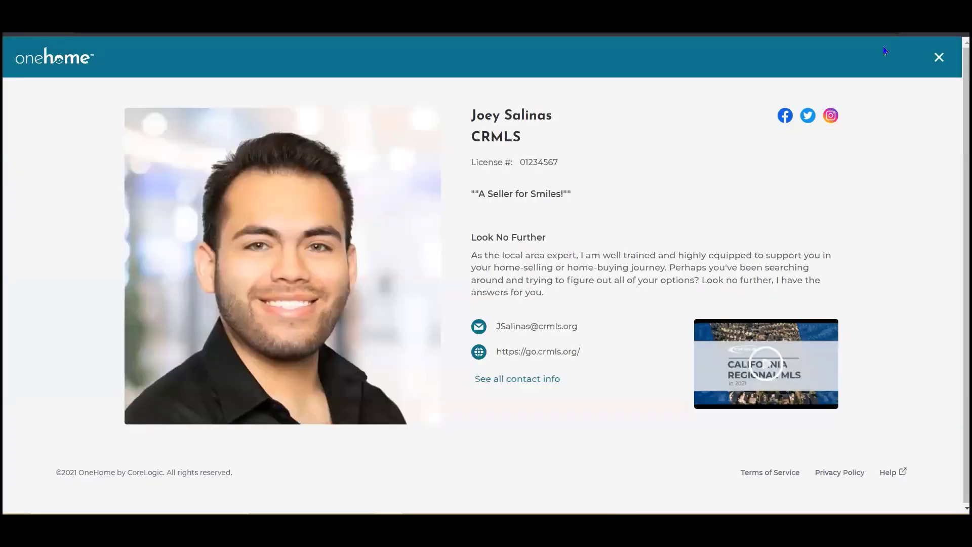
left_click(938, 58)
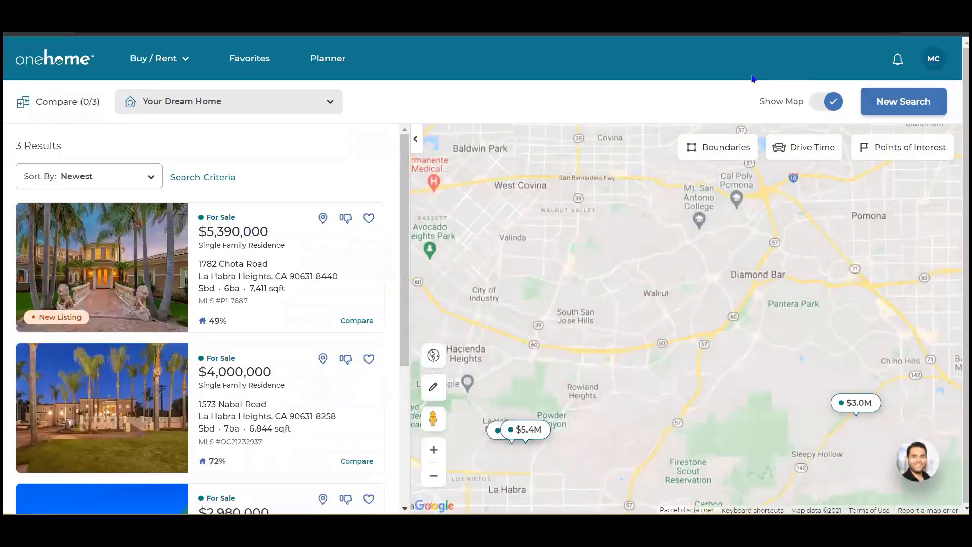
left_click(121, 273)
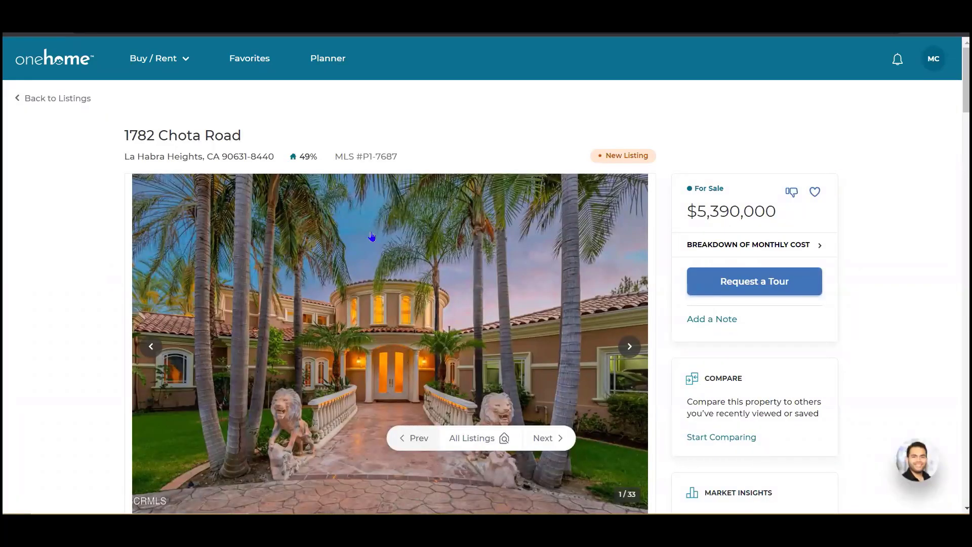
scroll(372, 236, "down", 15)
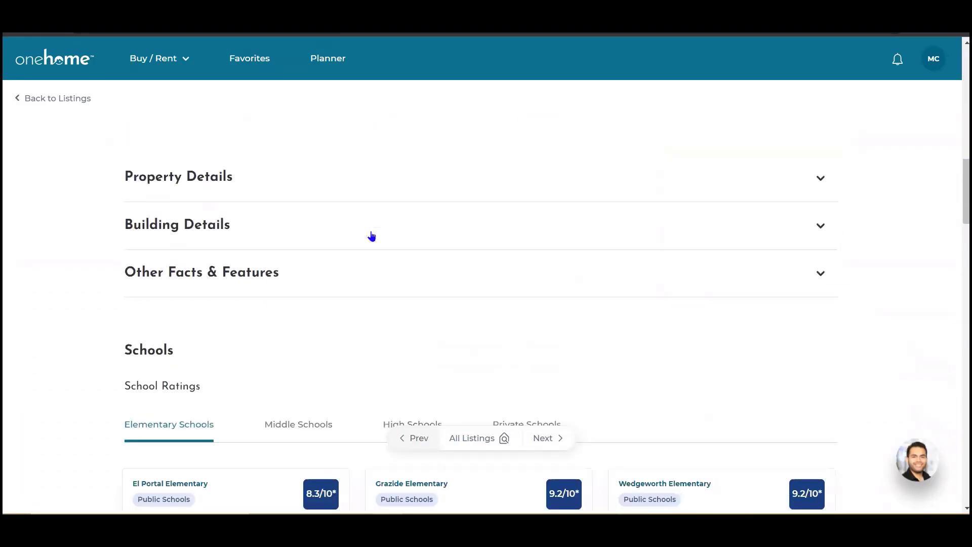
scroll(371, 236, "down", 4)
left_click(266, 324)
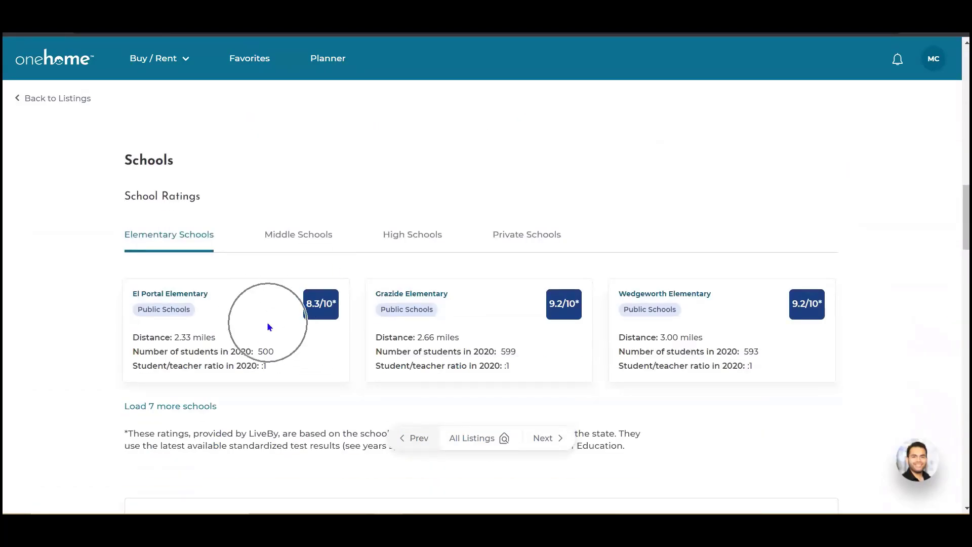
scroll(268, 324, "down", 3)
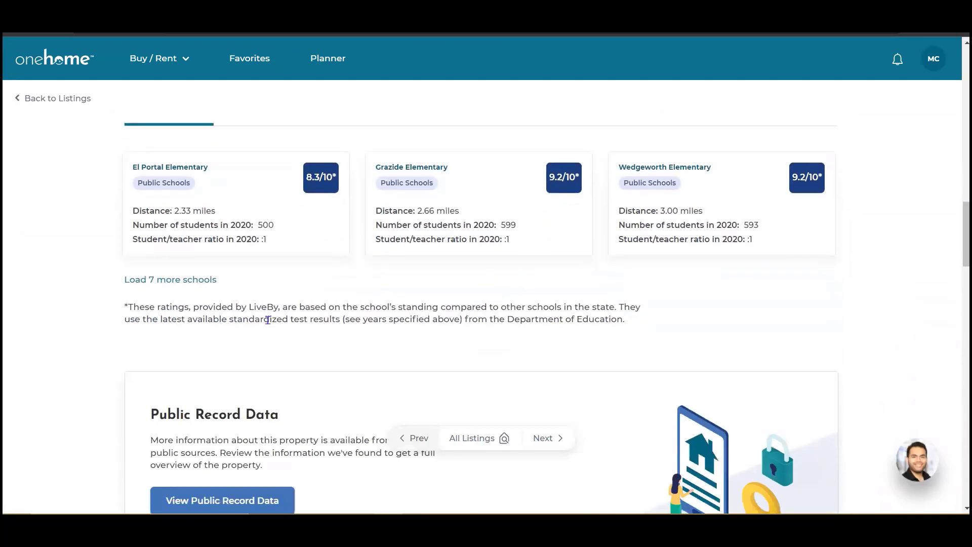
scroll(304, 284, "down", 4)
left_click(316, 267)
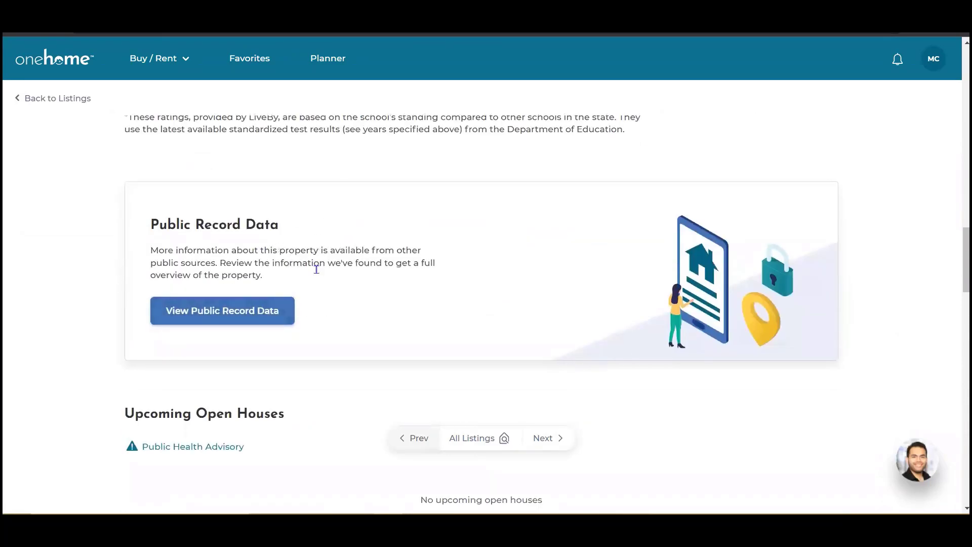
scroll(318, 266, "down", 5)
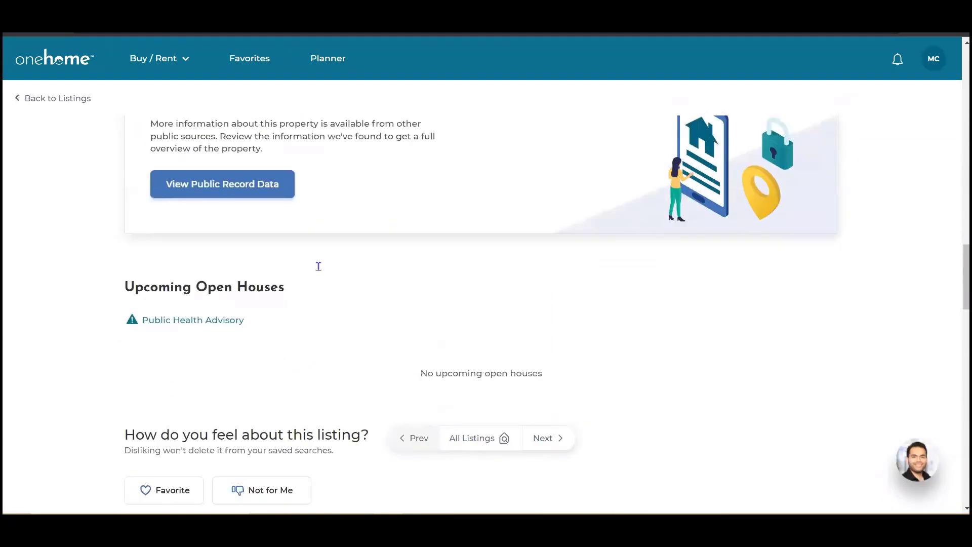
left_click(251, 279)
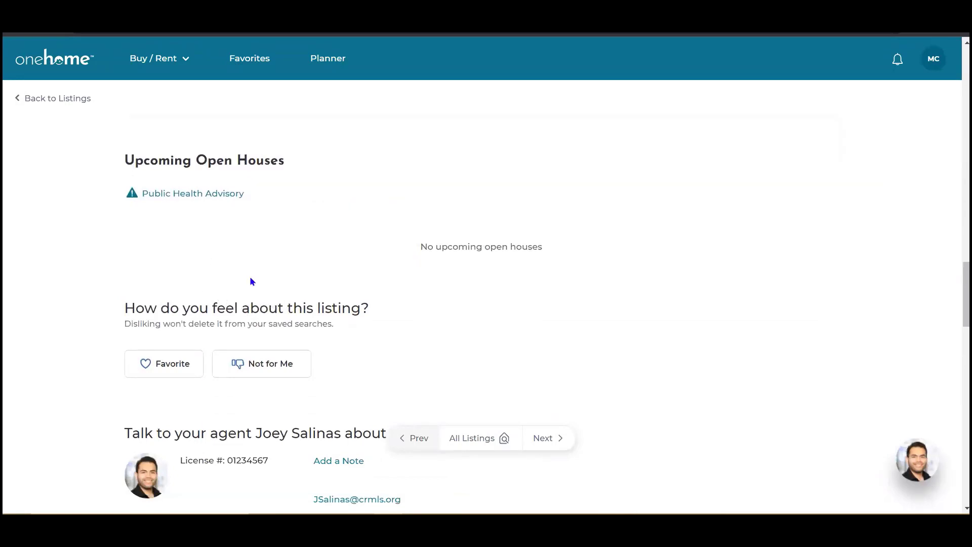
scroll(250, 282, "down", 1)
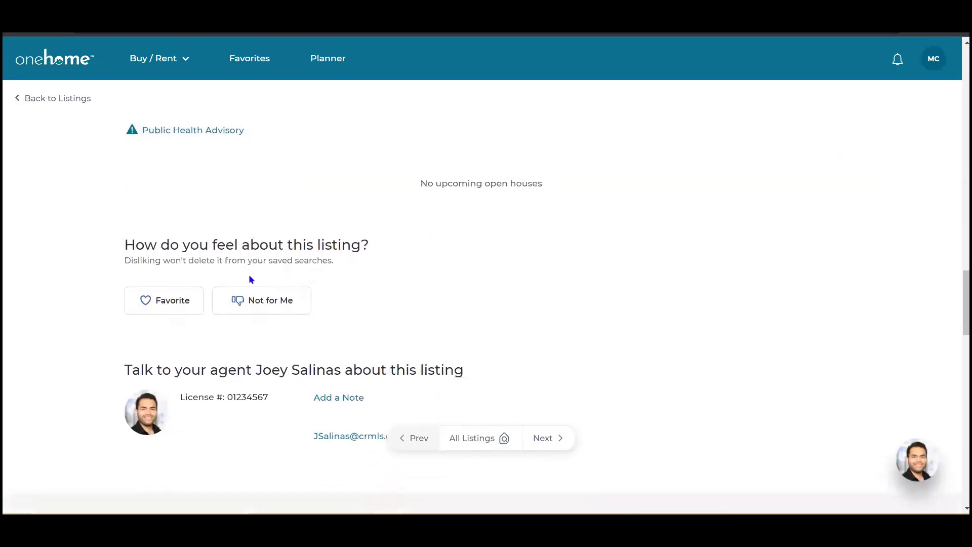
left_click(189, 300)
left_click(271, 304)
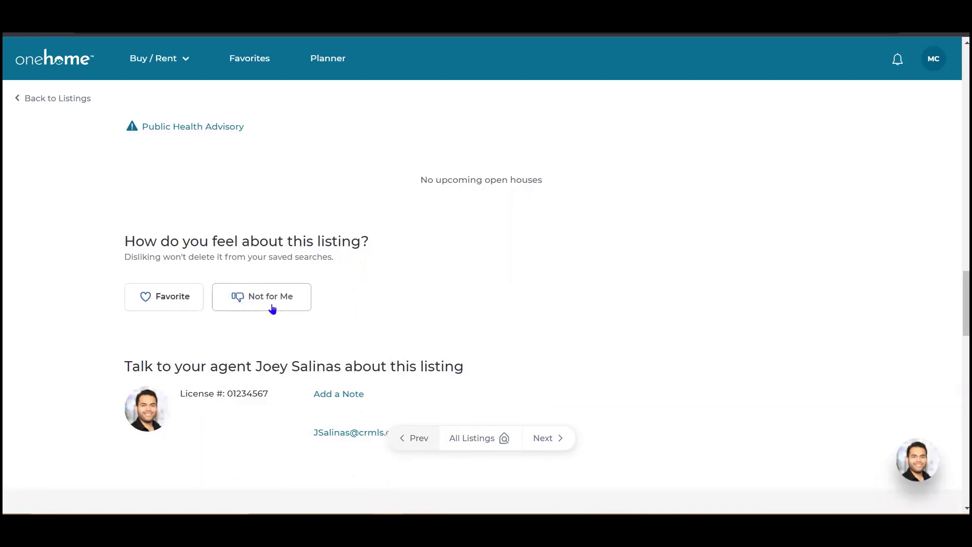
scroll(274, 309, "down", 2)
Check the agent's note and email links, then return to the listing's price summary.
left_click(328, 276)
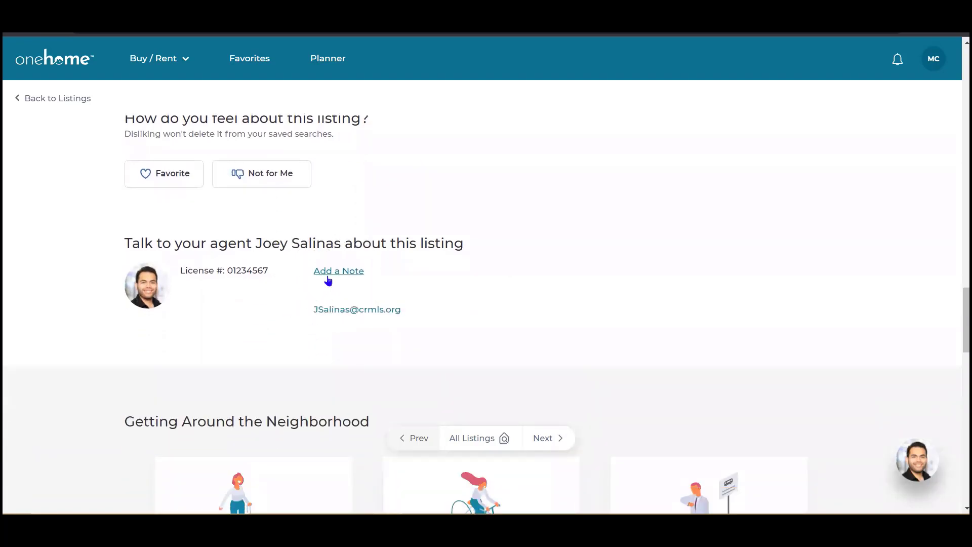
left_click(352, 313)
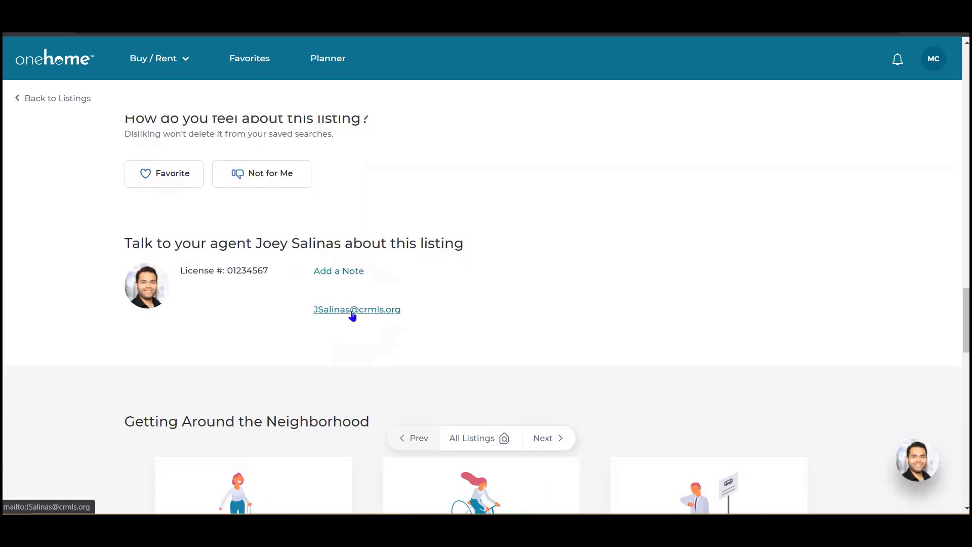
scroll(353, 316, "up", 15)
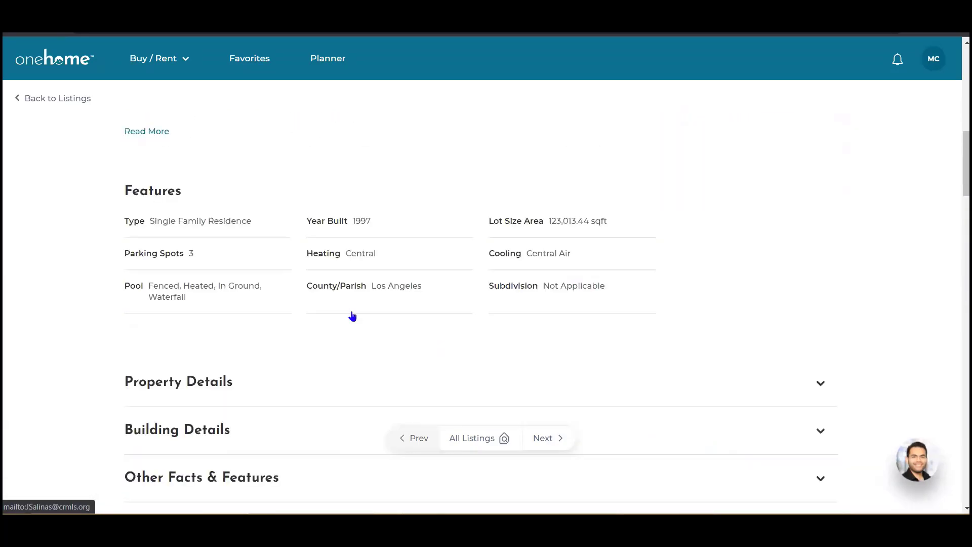
scroll(353, 316, "up", 10)
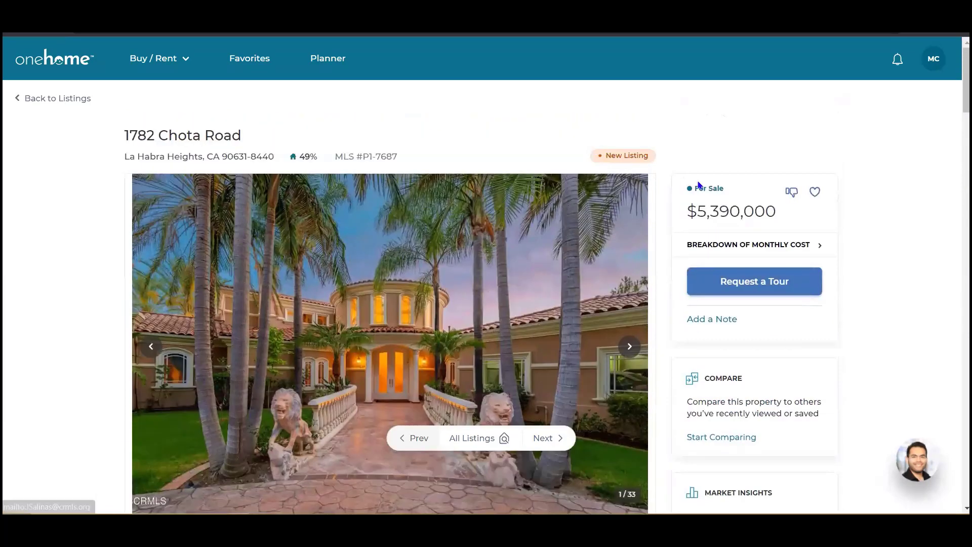
left_click(760, 195)
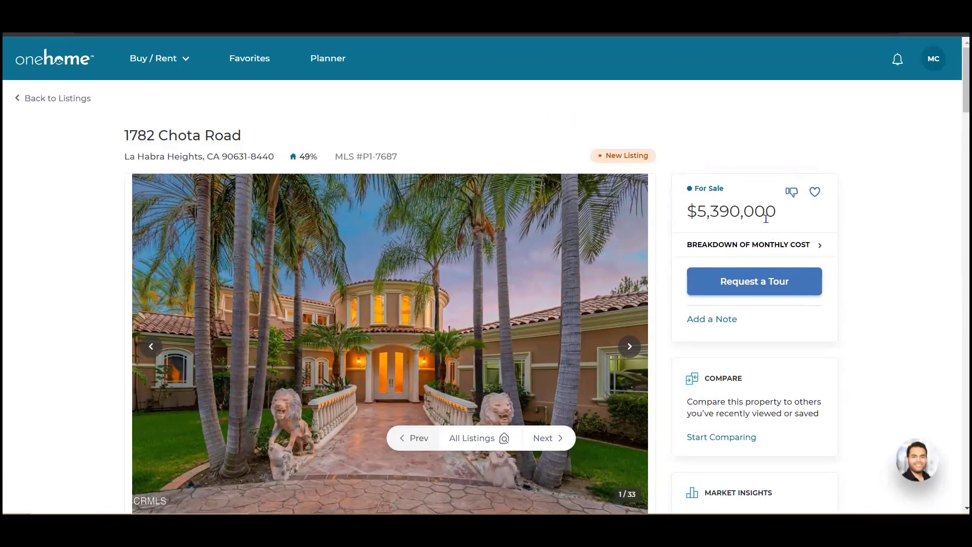
left_click(775, 257)
left_click(775, 281)
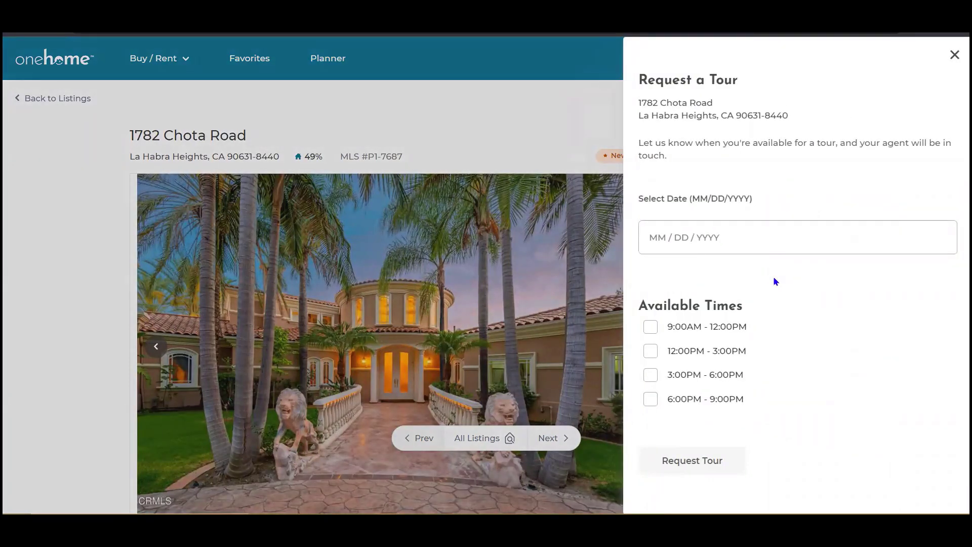
left_click(752, 239)
left_click(714, 334)
left_click(955, 55)
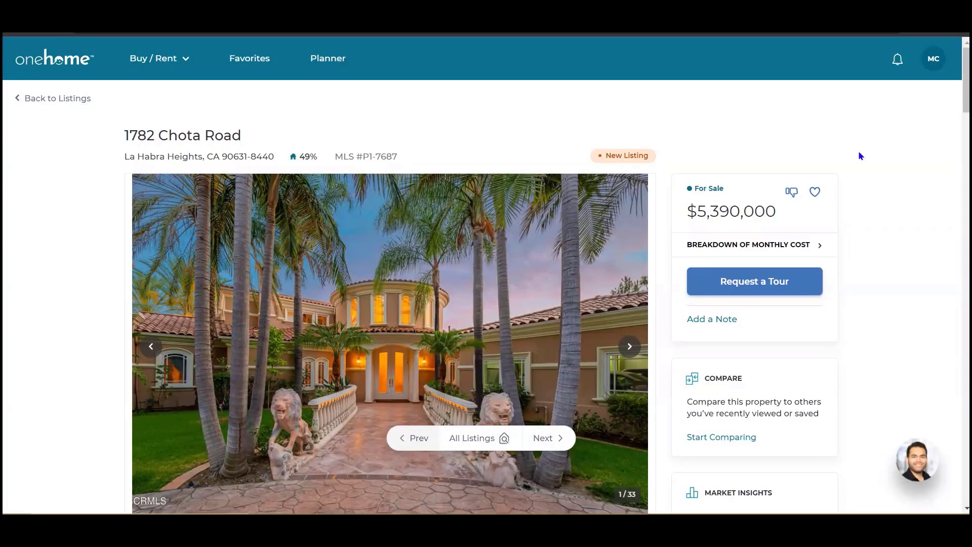
Go back to the matching homes list beside the map.
left_click(55, 100)
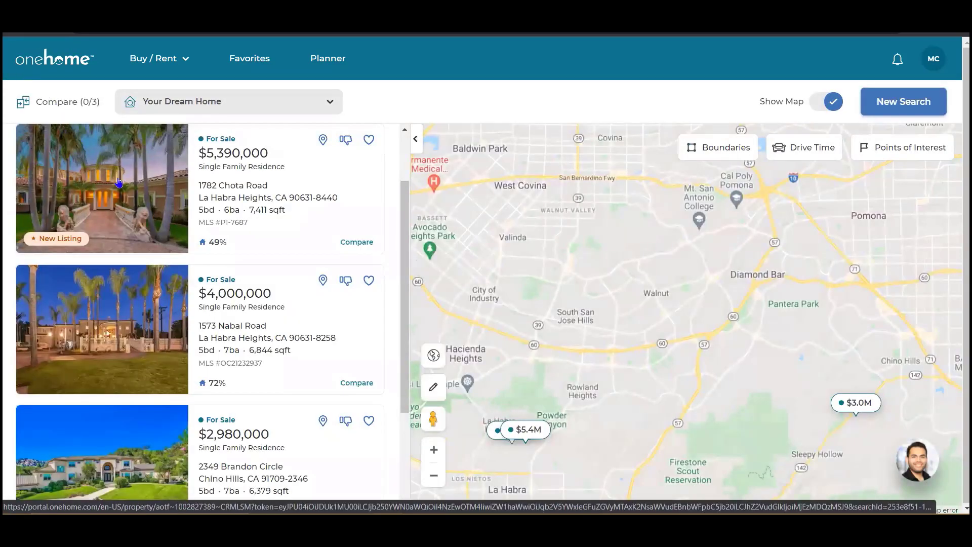
left_click(215, 245)
left_click(215, 245)
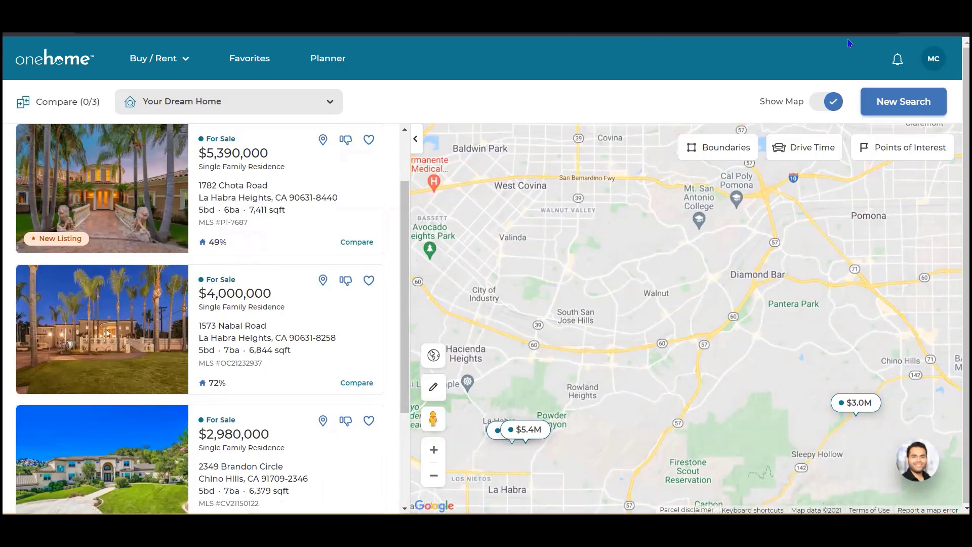
Review PropertyFit Preferences from the MC avatar menu, then return to Properties via Buy / Rent.
left_click(926, 64)
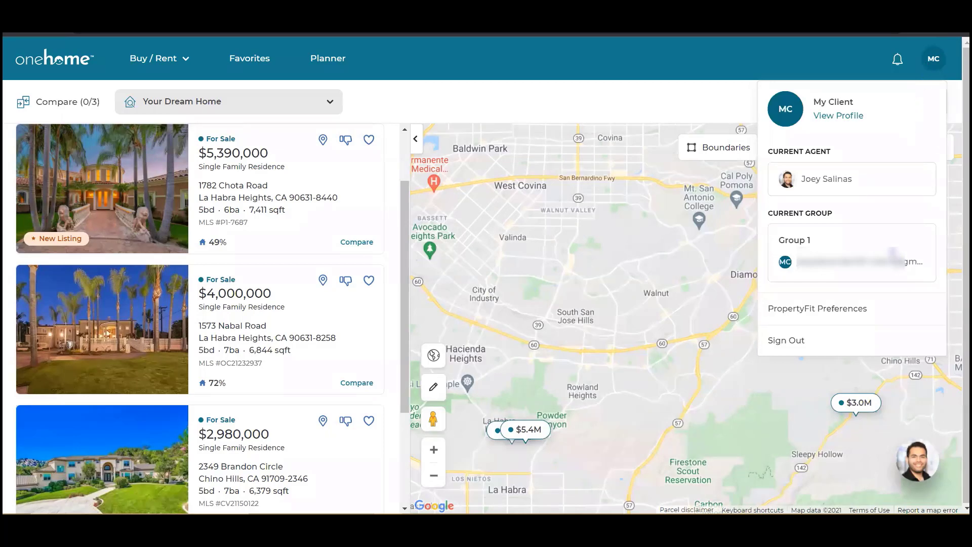
left_click(882, 311)
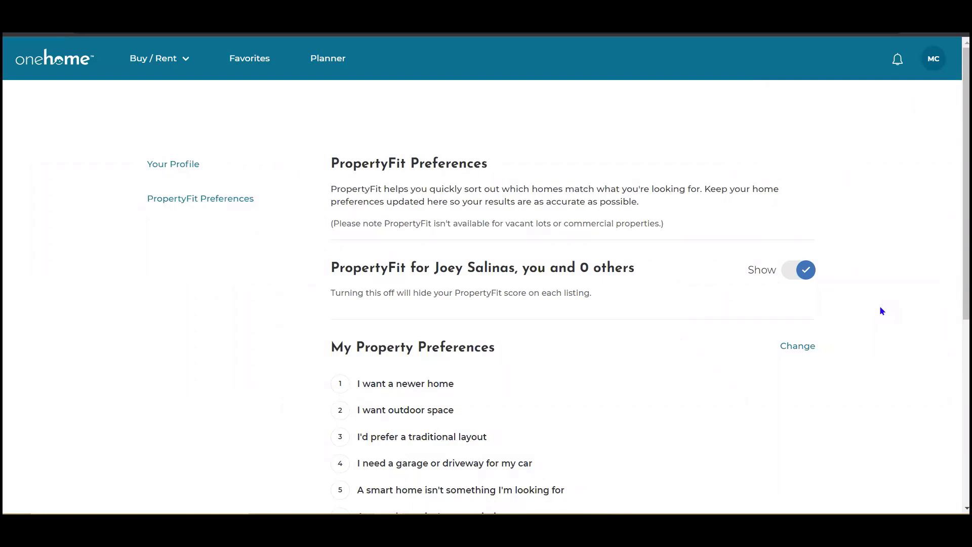
scroll(488, 328, "down", 2)
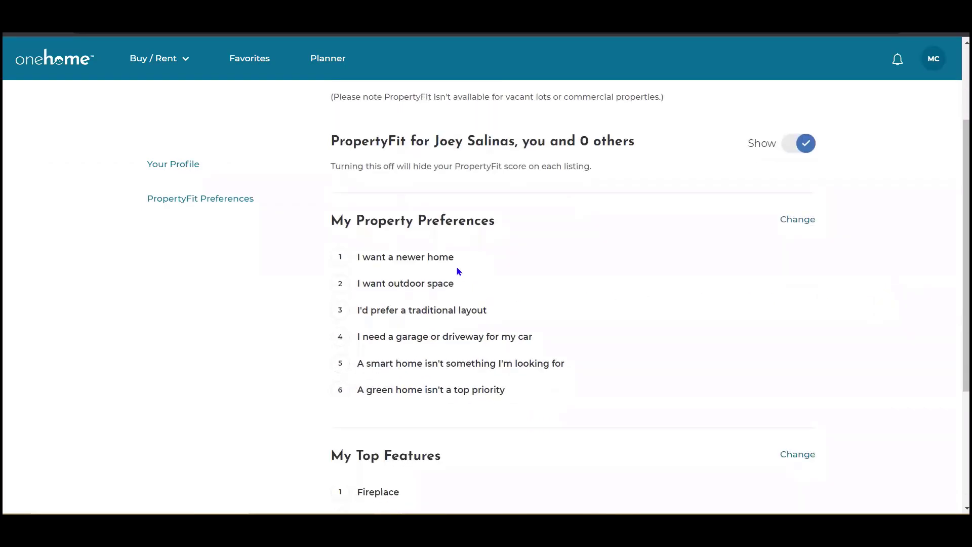
scroll(456, 266, "down", 3)
left_click(455, 269)
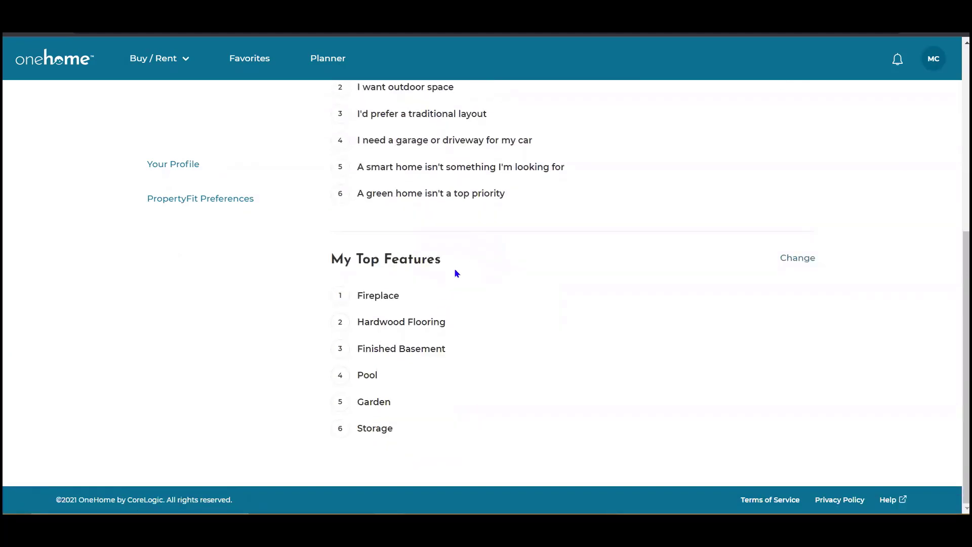
scroll(812, 277, "up", 5)
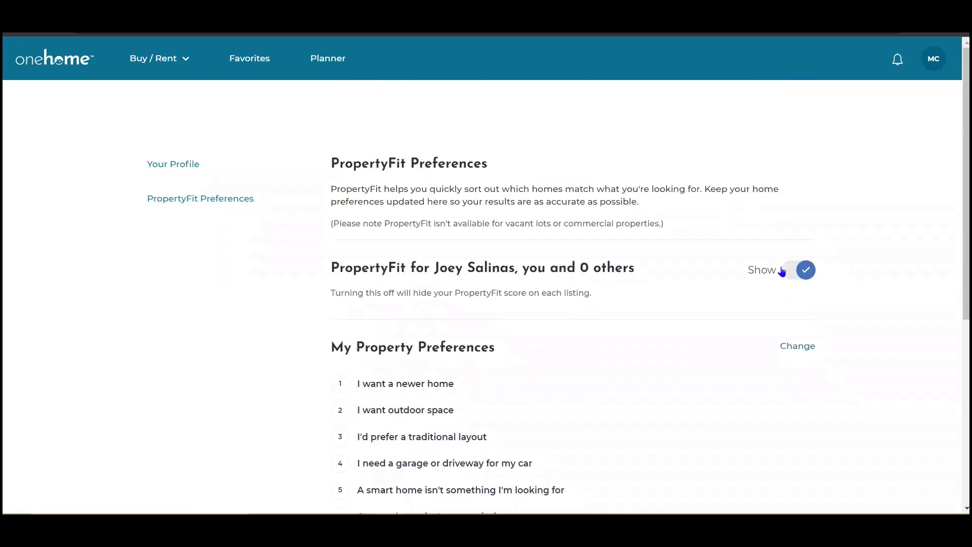
left_click(163, 65)
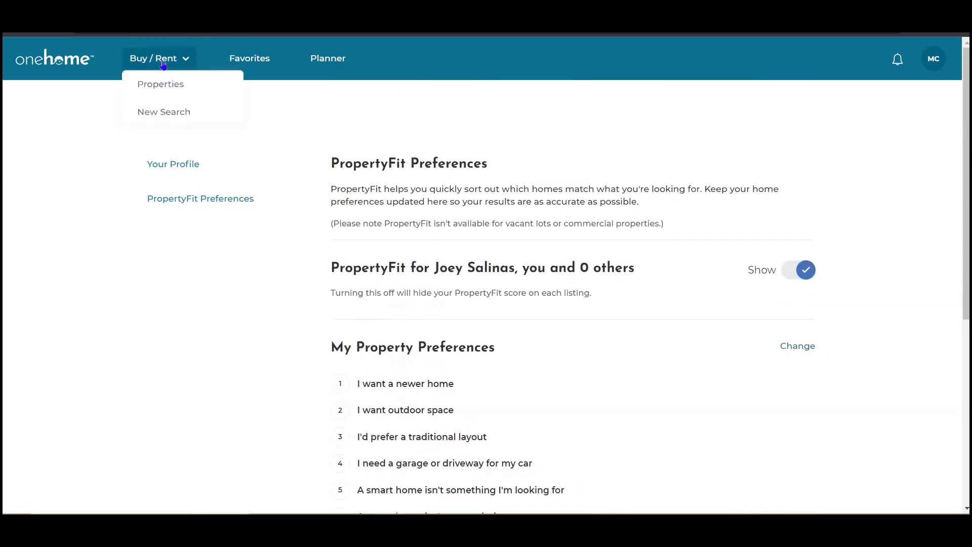
left_click(170, 93)
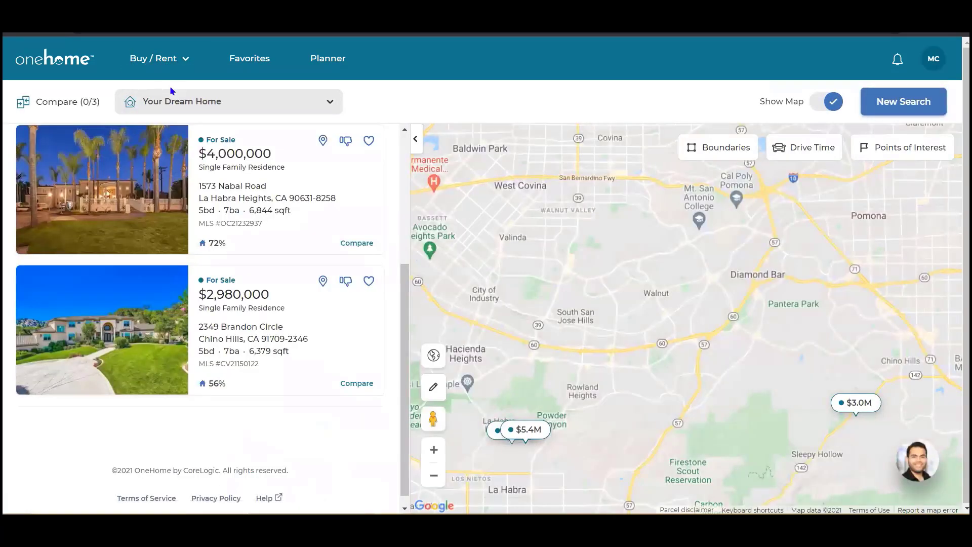
Scroll the Your Dream Home listing column back to the top.
left_click(216, 246)
scroll(216, 303, "up", 2)
scroll(216, 366, "up", 3)
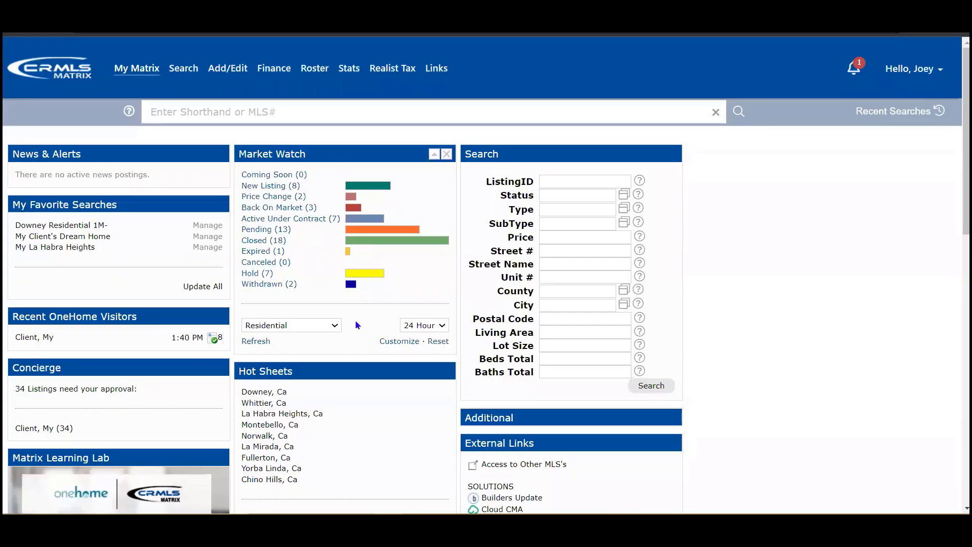
Open Contacts from the My Matrix menu.
left_click(148, 73)
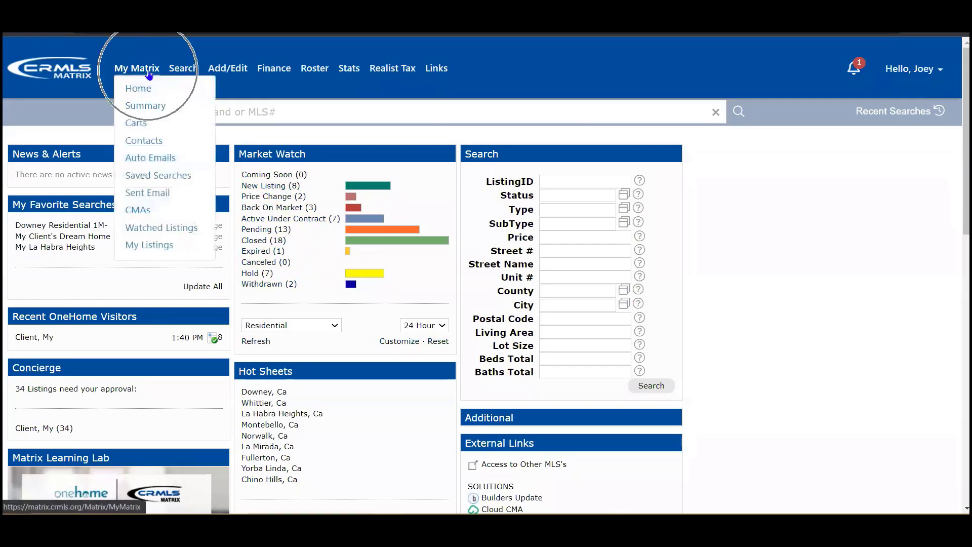
left_click(150, 142)
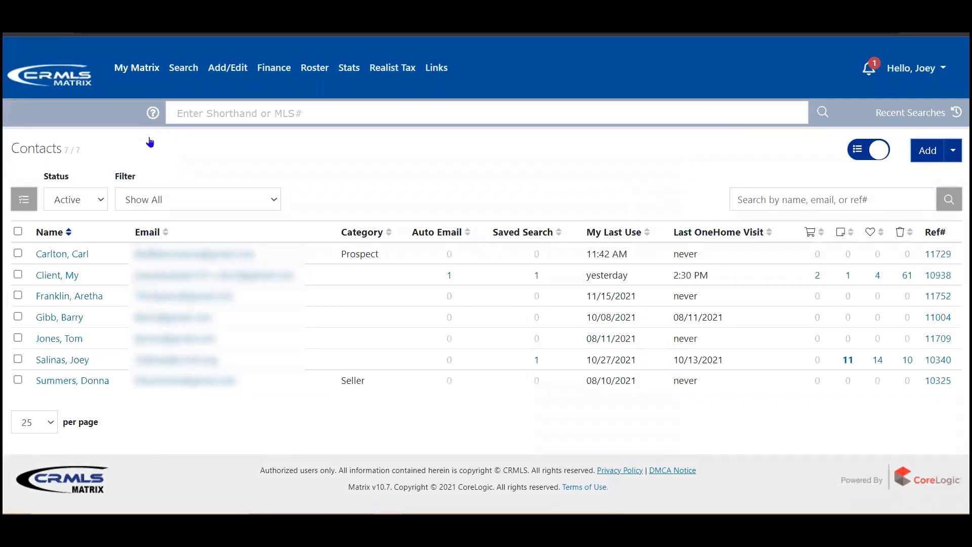
Open the My Client contact's details and switch its Planner to the task-list view.
left_click(63, 276)
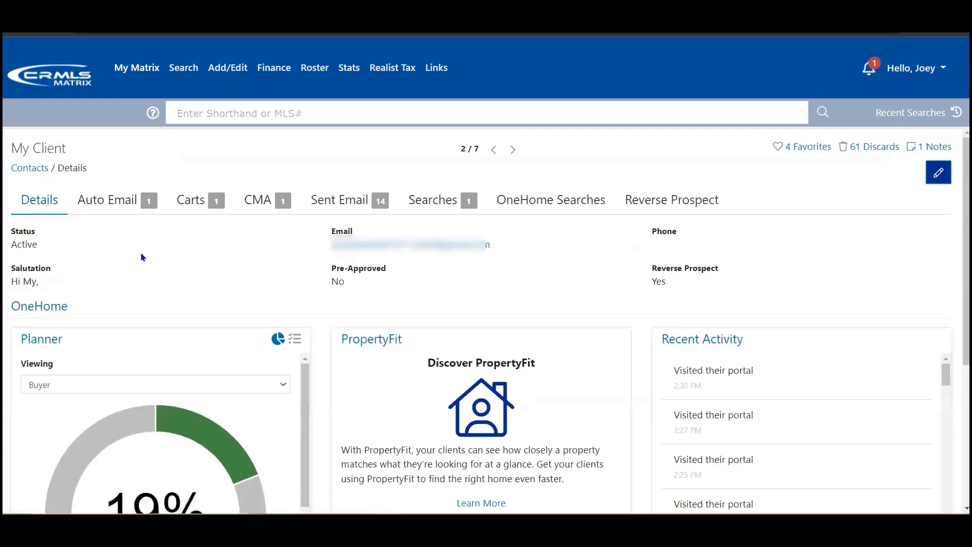
scroll(141, 258, "down", 4)
left_click(118, 183)
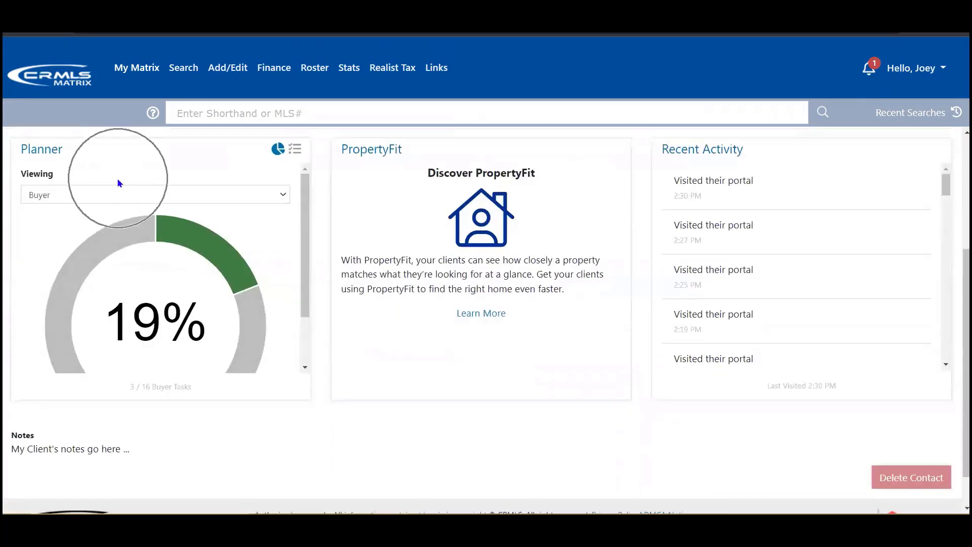
left_click(431, 160)
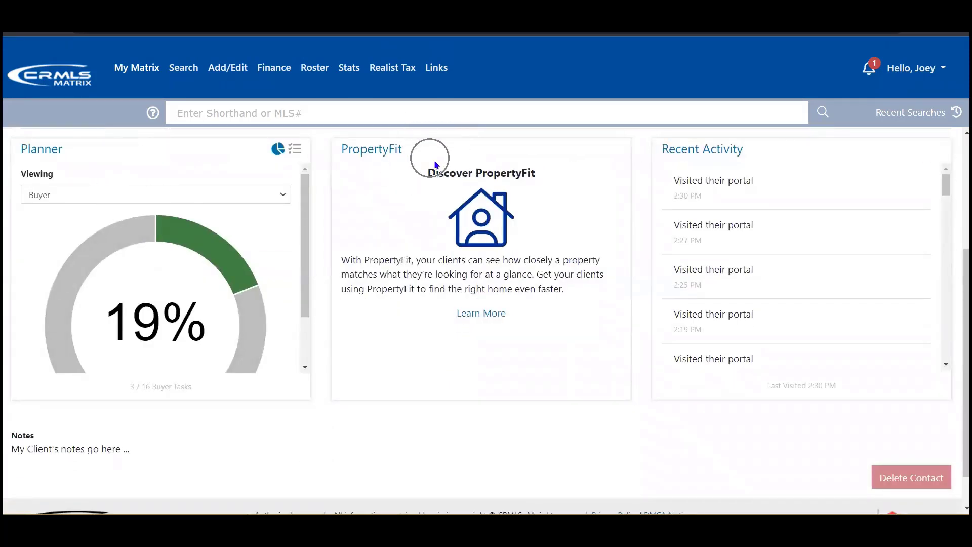
left_click(773, 158)
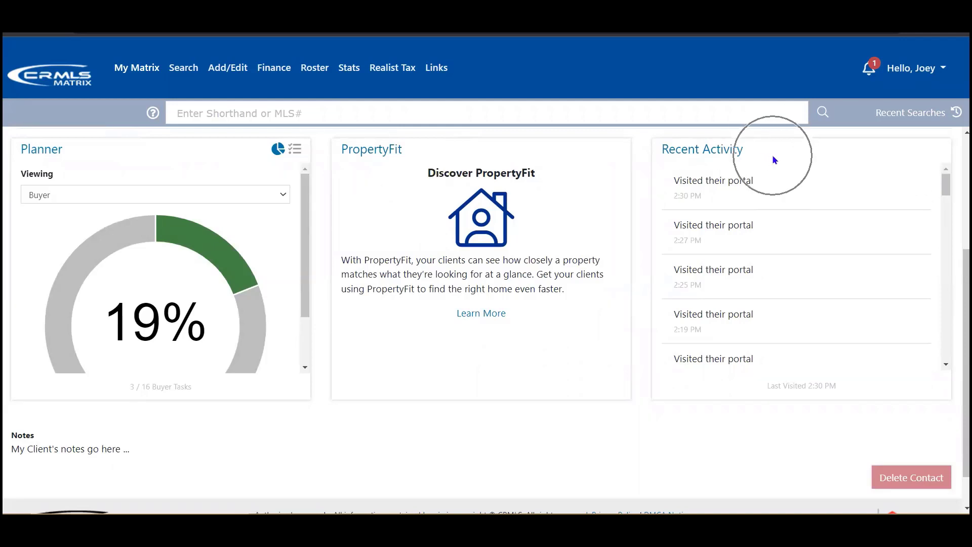
left_click(295, 149)
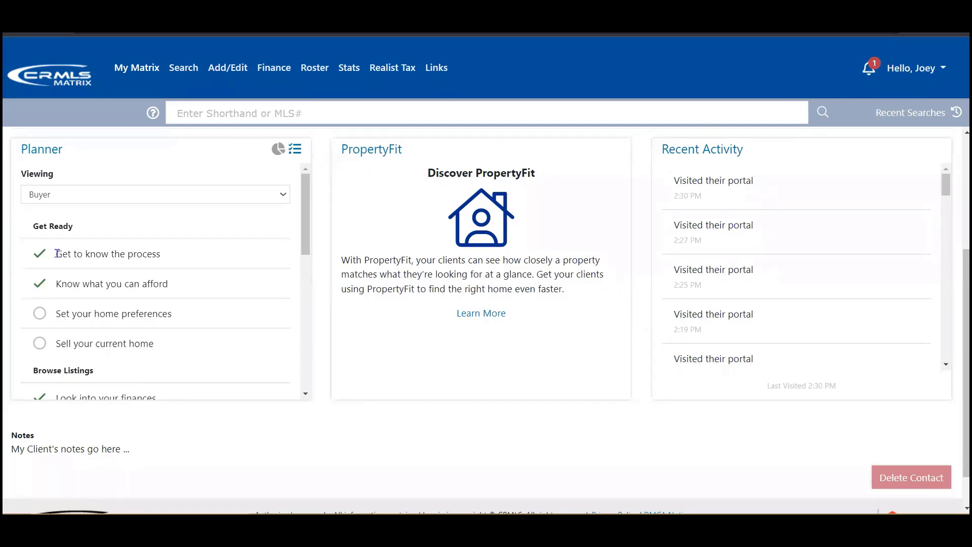
Look through the Planner tasks, then flip the Planner to its 19% progress gauge.
left_click(77, 233)
scroll(80, 259, "down", 2)
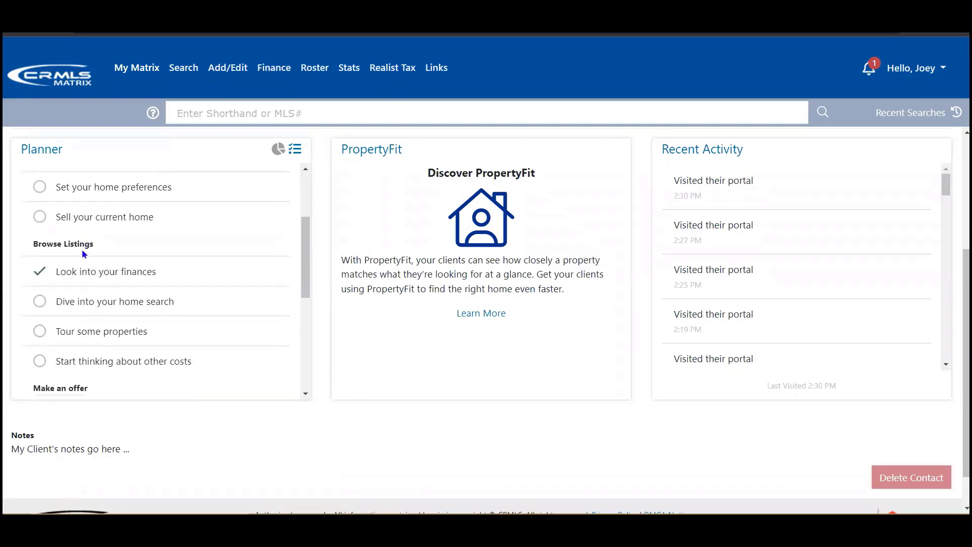
left_click(89, 243)
left_click(85, 269)
scroll(85, 269, "up", 3)
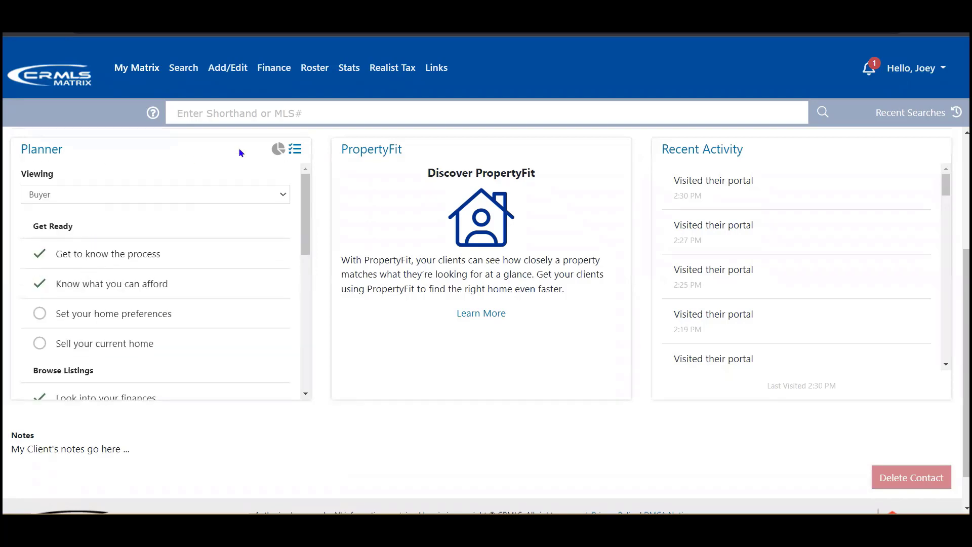
left_click(278, 149)
scroll(336, 275, "up", 4)
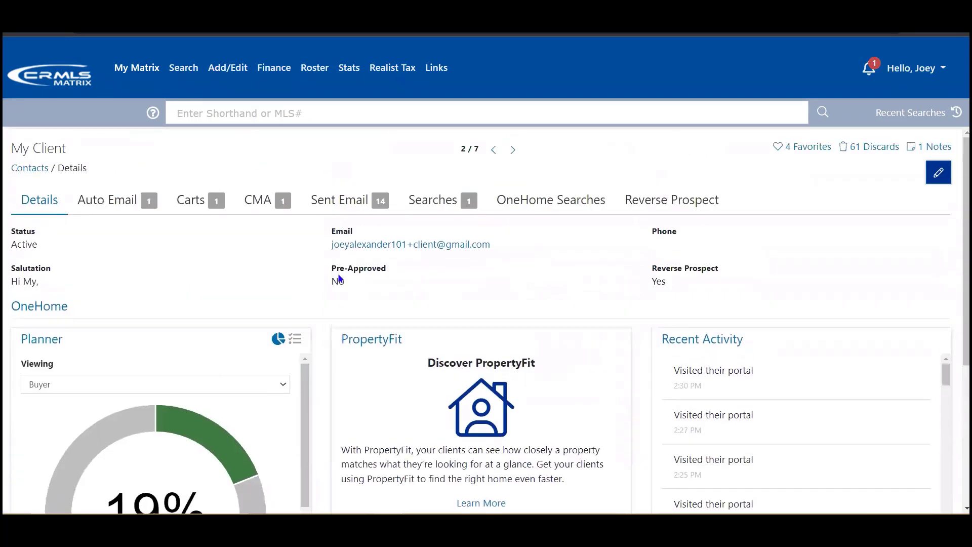
Show the contact's OneHome Searches tab, with no saved searches, then the agent's account menu.
left_click(570, 199)
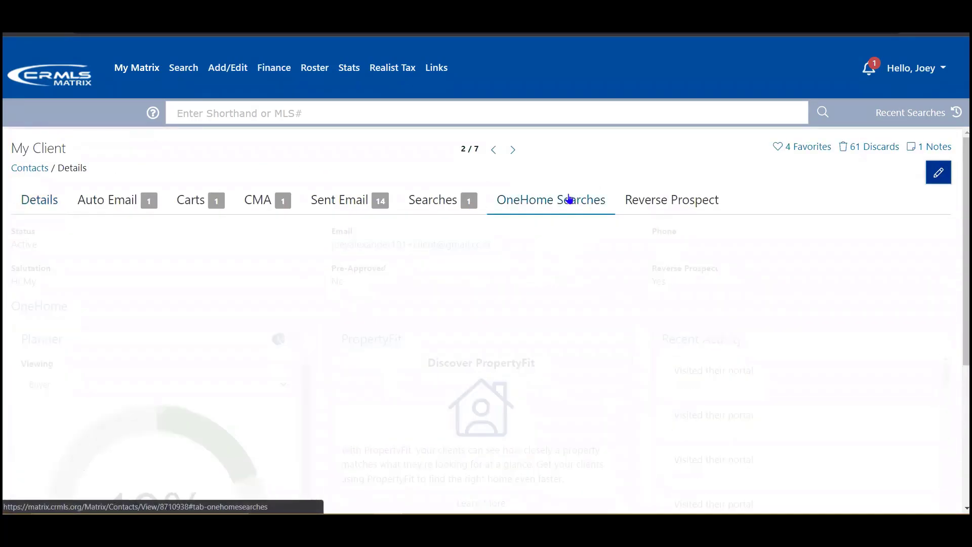
left_click(570, 266)
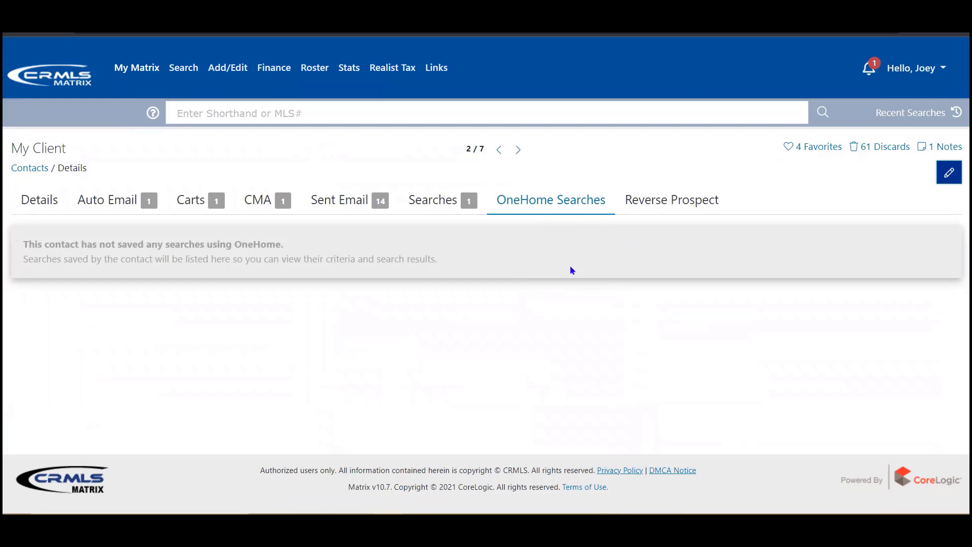
left_click(915, 71)
left_click(915, 71)
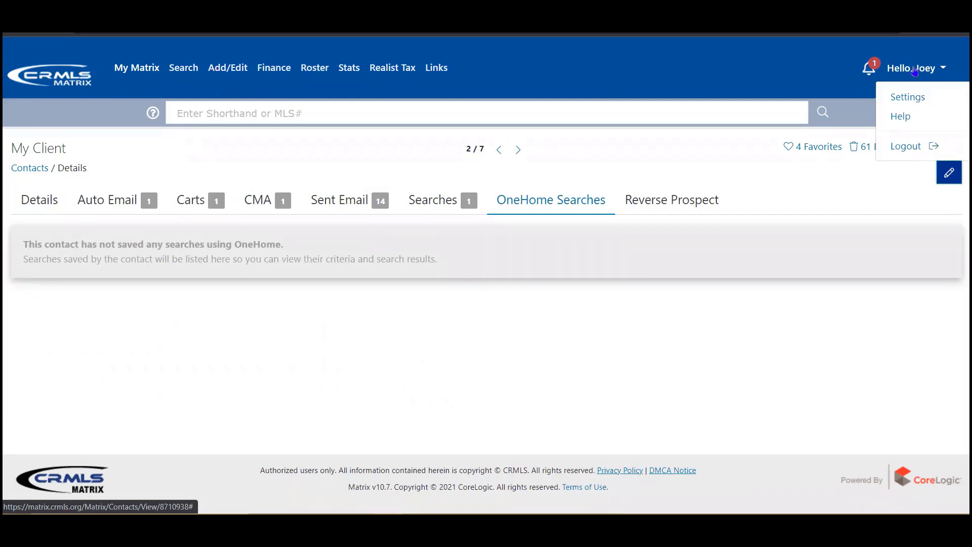
Go to Settings, then My Information, and show the OneHome tab's profile photo preview.
left_click(908, 98)
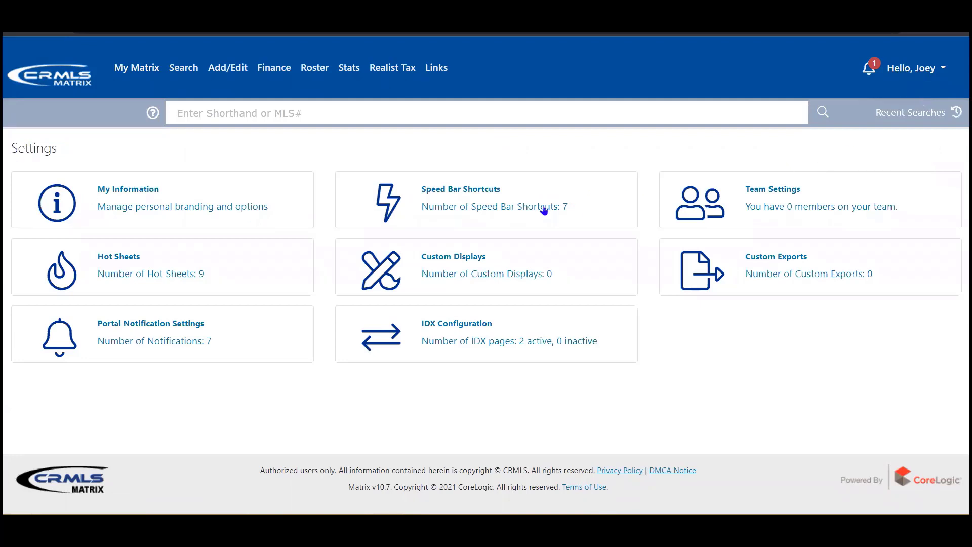
left_click(210, 188)
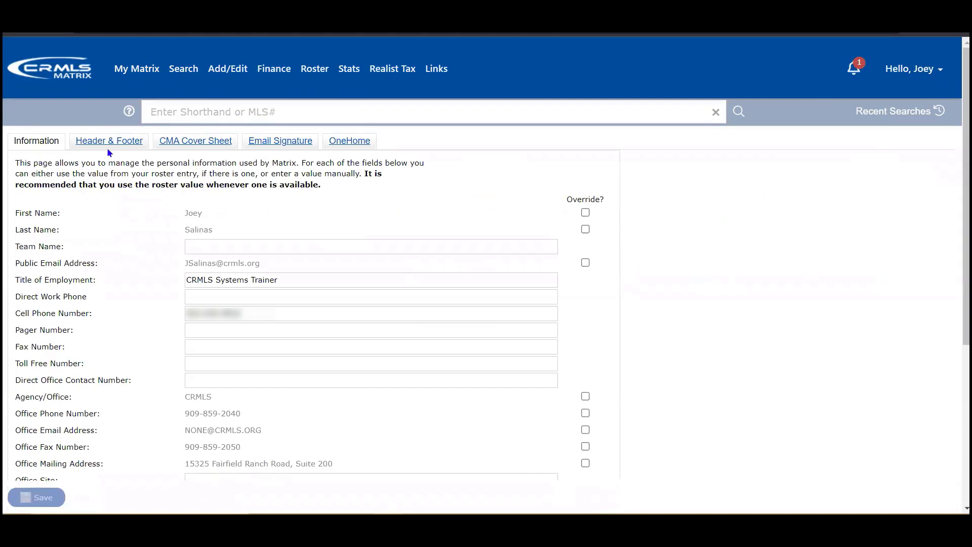
left_click(344, 144)
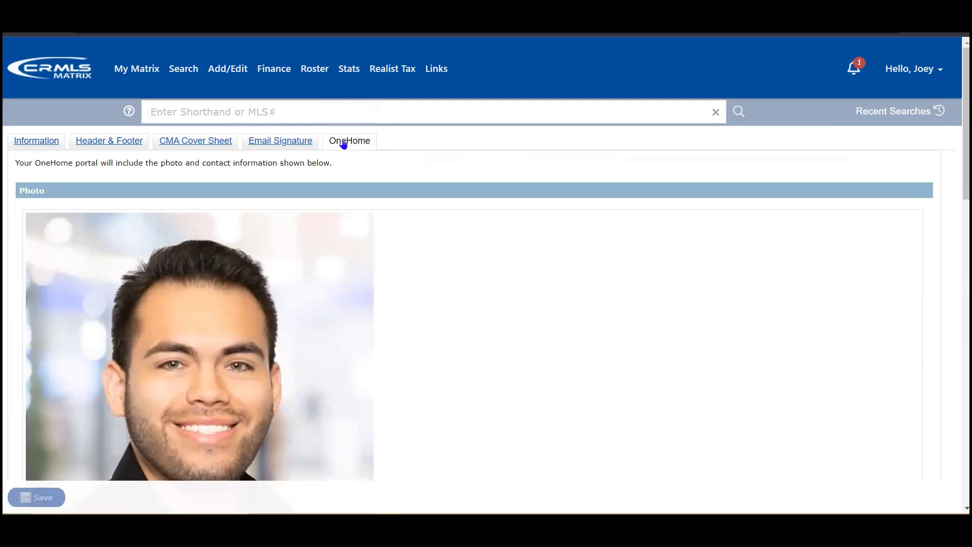
Review the Twitter, Instagram, Agent Web URL and Video Link fields, then save the OneHome profile.
scroll(343, 152, "down", 6)
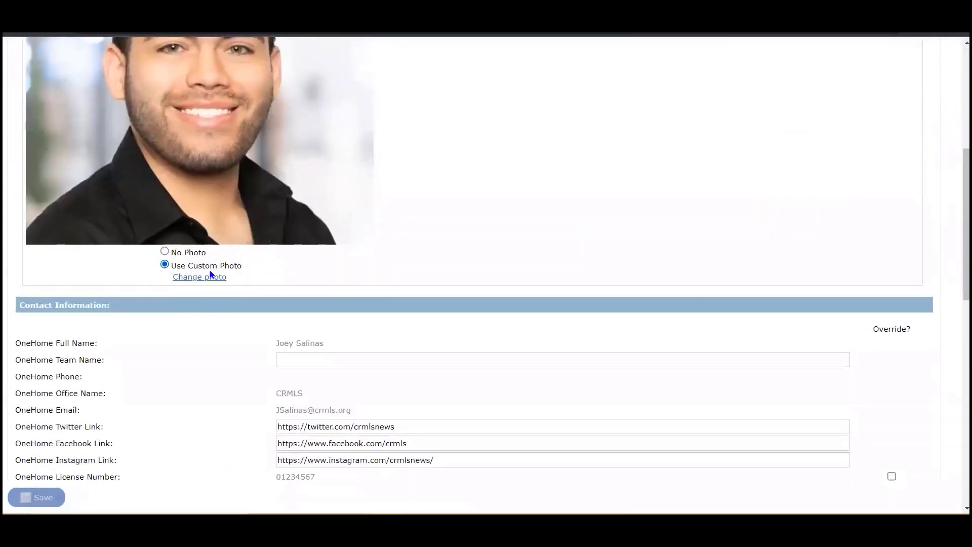
scroll(211, 275, "down", 3)
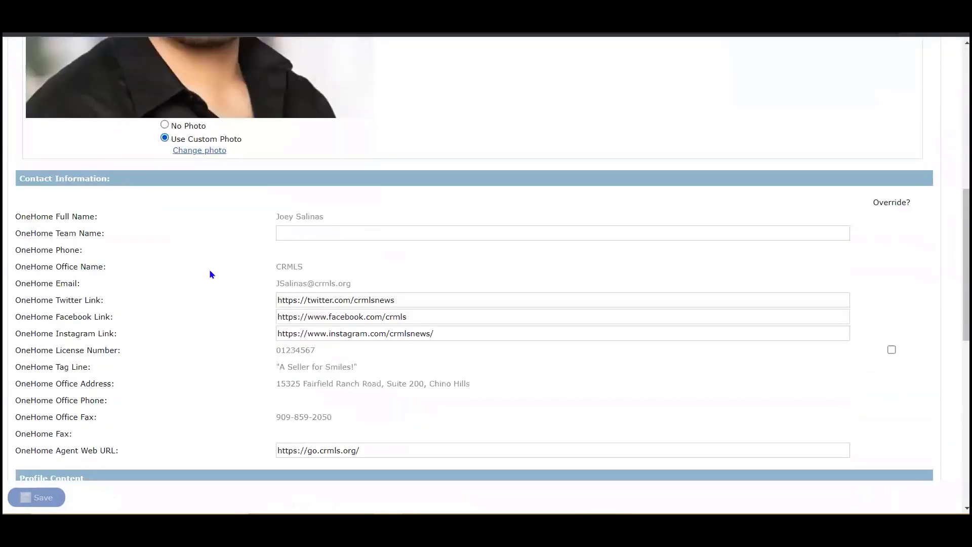
left_click(442, 299)
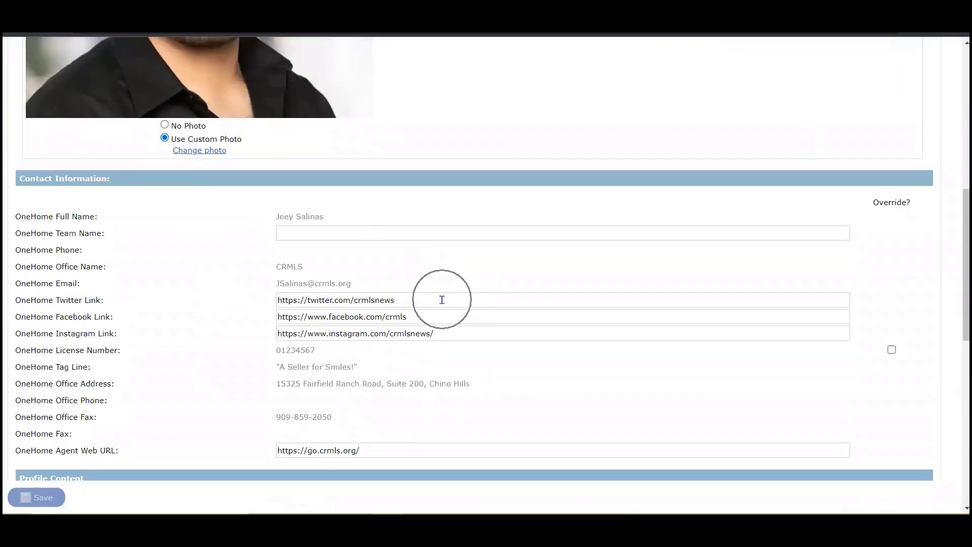
left_click(444, 332)
scroll(445, 329, "down", 3)
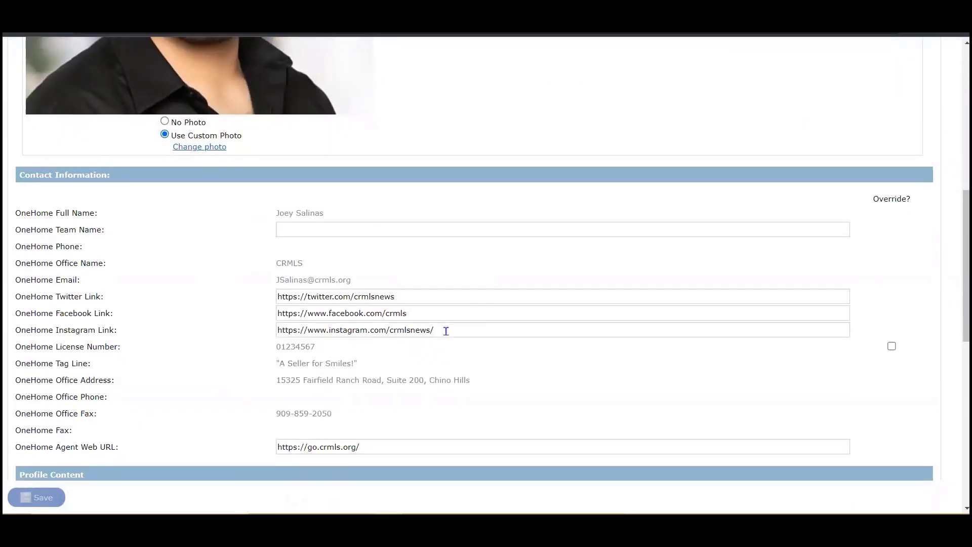
left_click(398, 326)
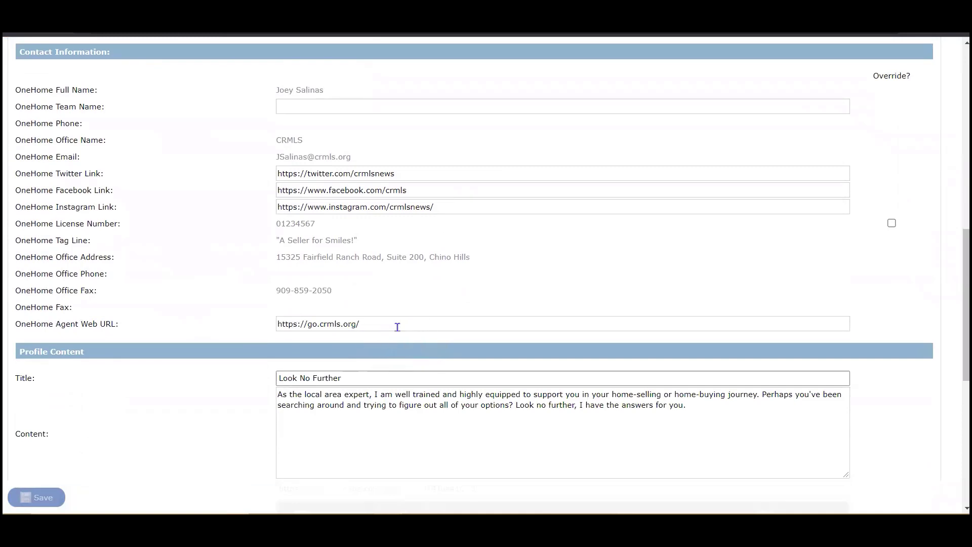
scroll(397, 326, "down", 5)
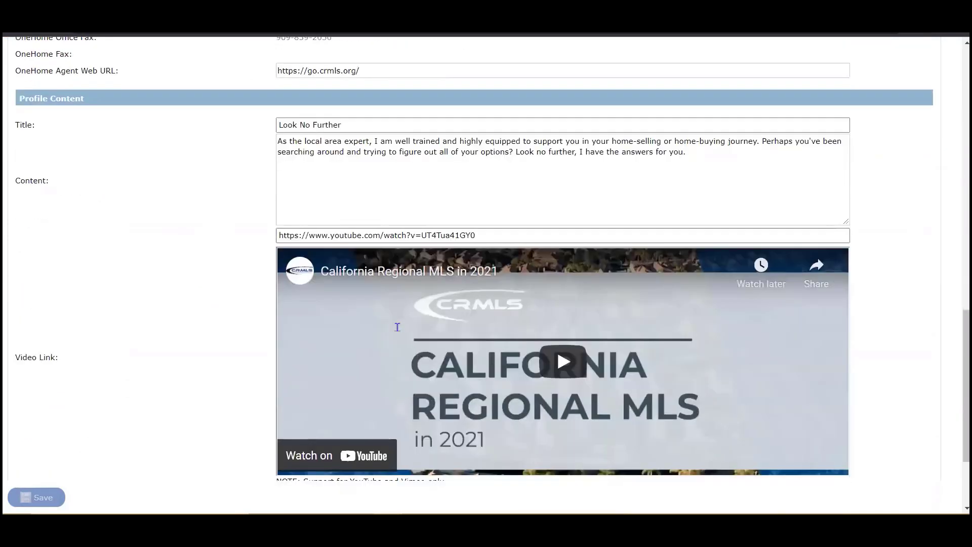
left_click(501, 234)
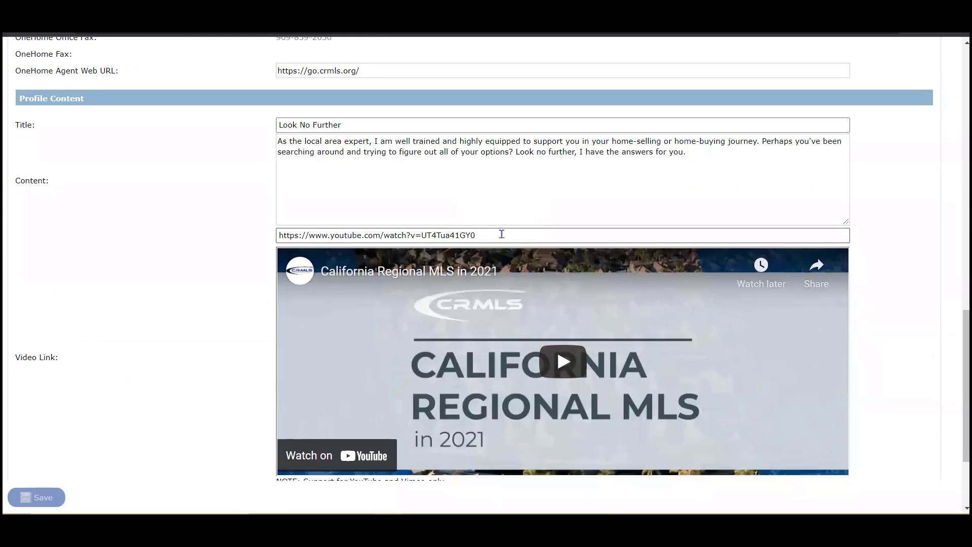
left_click(46, 495)
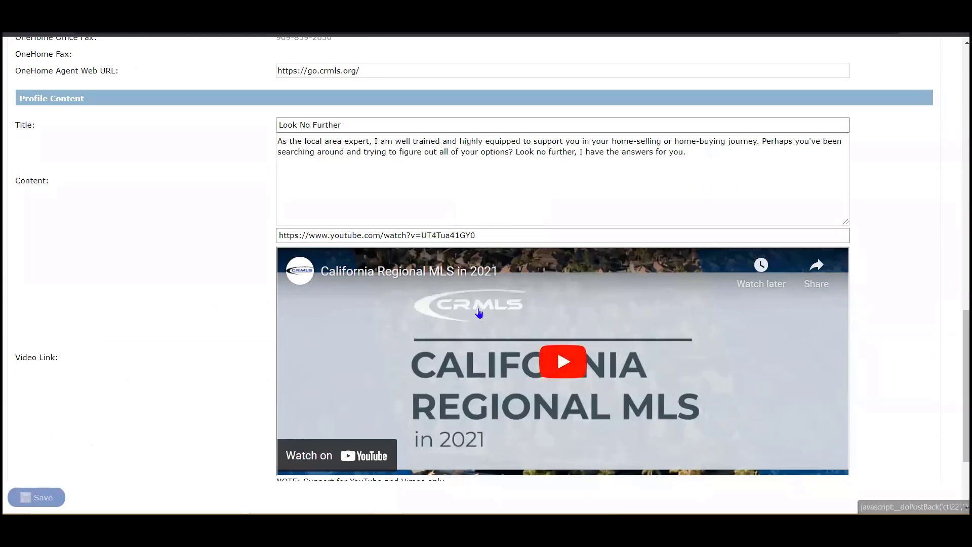
scroll(479, 313, "up", 15)
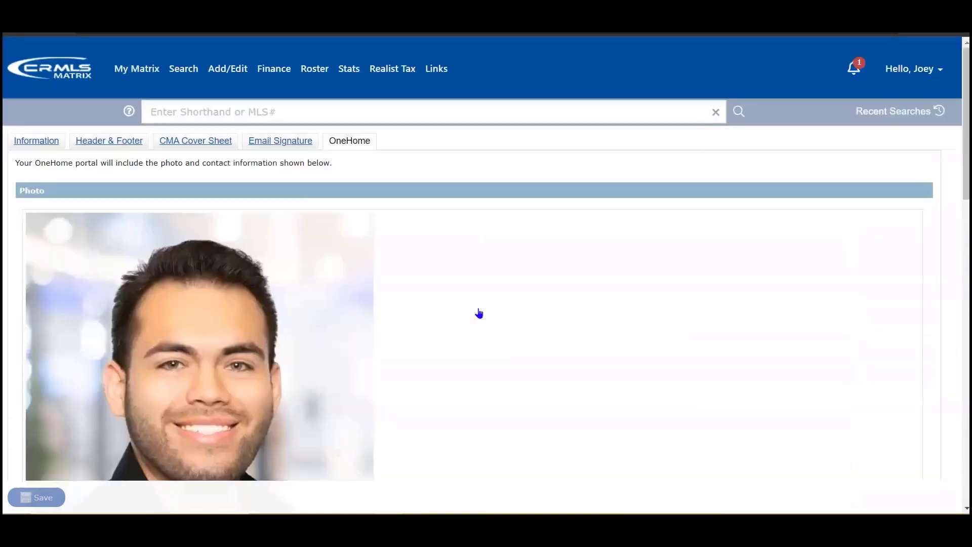
Scroll to CRMLS Resources on the Dashboard and launch the OneHome Learning Lab.
mouse_move(152, 68)
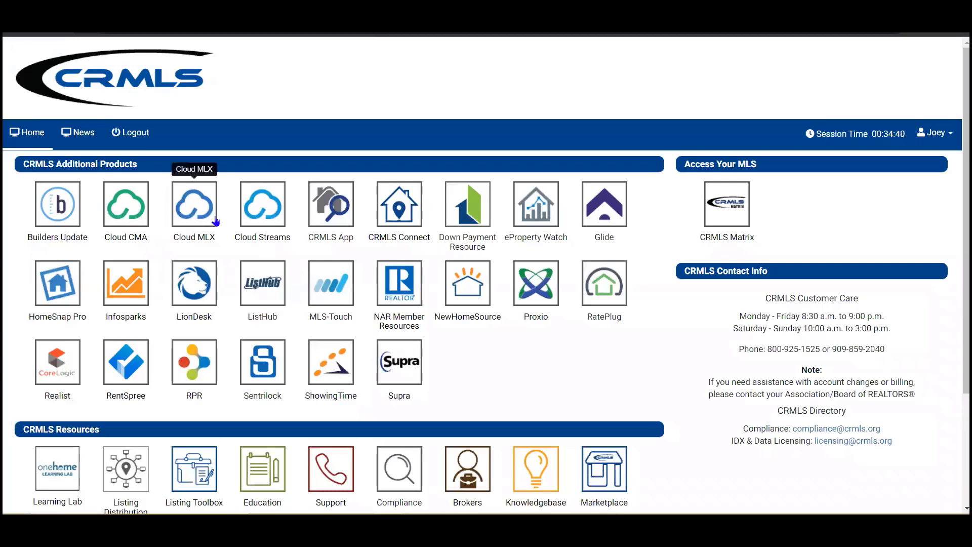
scroll(73, 315, "down", 3)
left_click(67, 323)
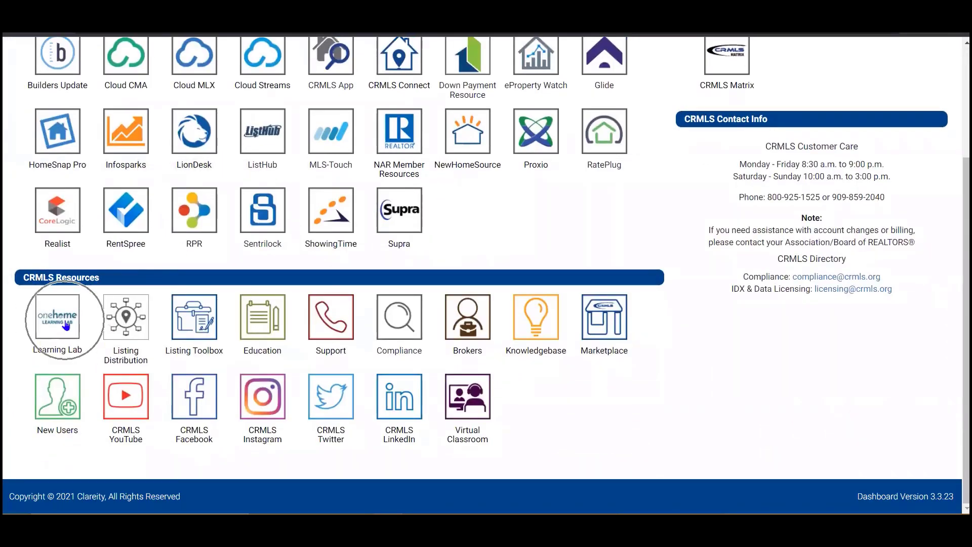